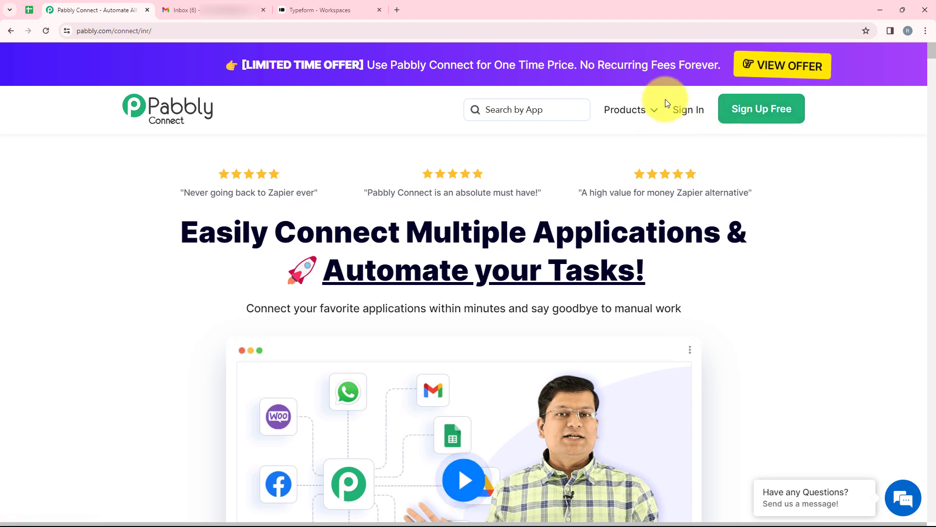
# Sign in to Pabbly and launch Pabbly Connect from the All Pabbly Apps list
pyautogui.click(681, 117)
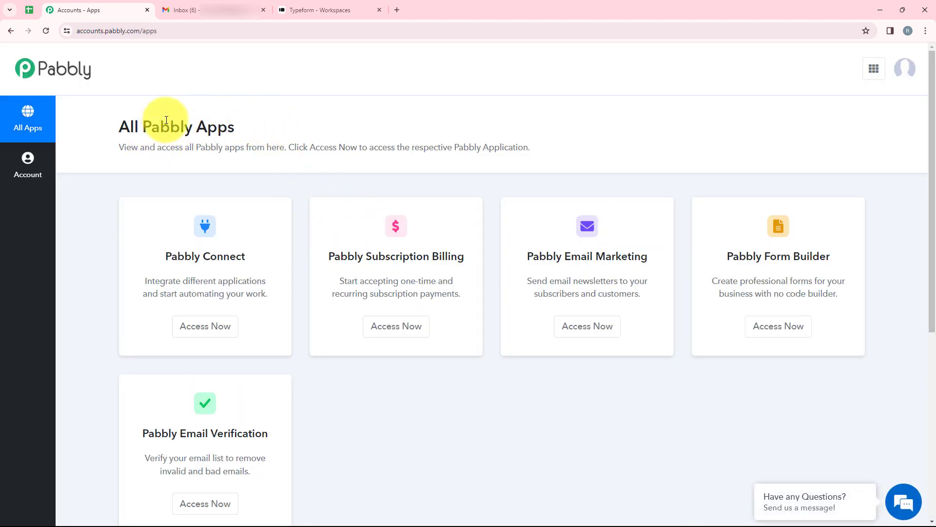
pyautogui.scroll(-2, 246, 355)
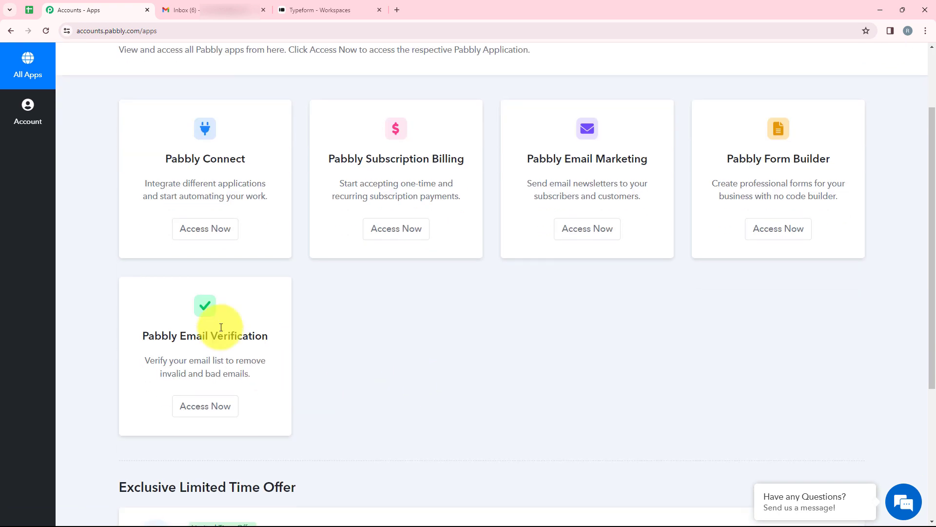
pyautogui.scroll(1, 270, 289)
pyautogui.scroll(1, 271, 291)
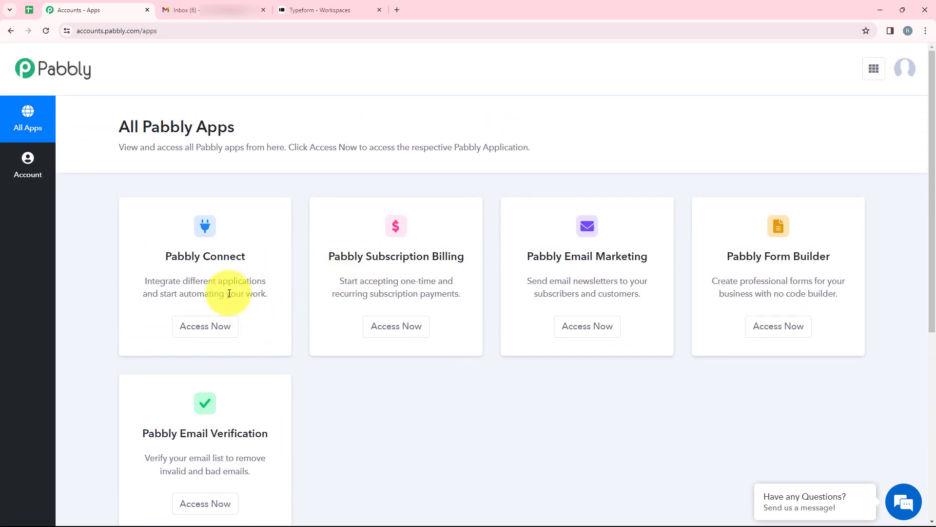
pyautogui.moveTo(156, 259); pyautogui.dragTo(246, 253)
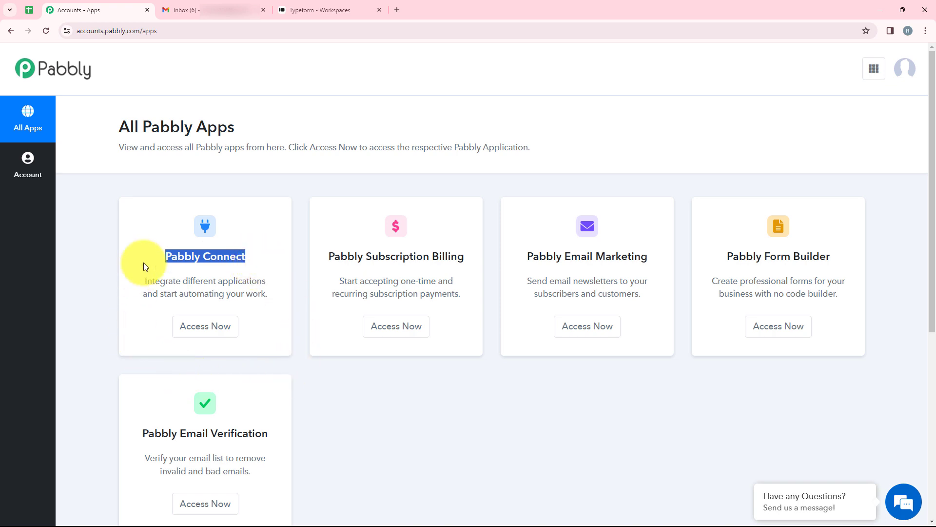
pyautogui.click(203, 326)
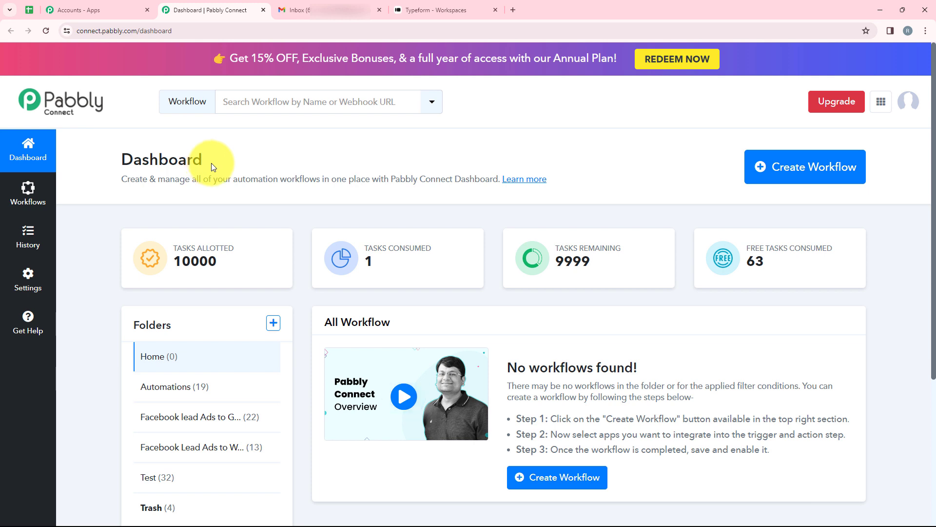
# Create the workflow 'How to Get Email Notification on Typeform Submission' in the Automations folder
pyautogui.click(752, 172)
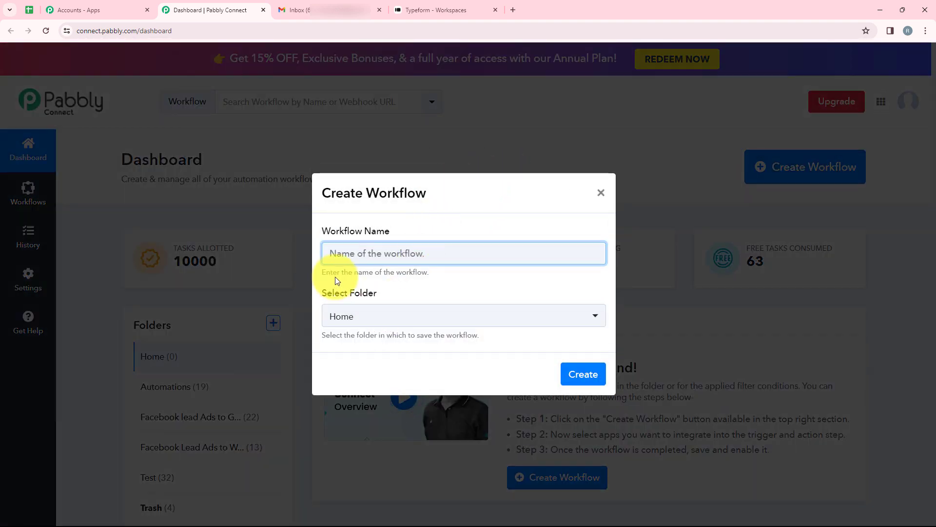
pyautogui.moveTo(409, 234); pyautogui.dragTo(317, 232)
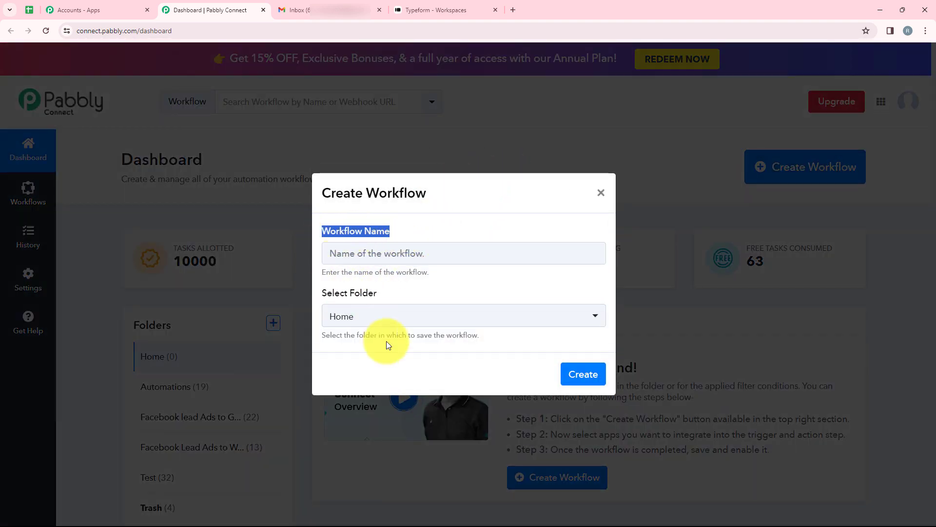
pyautogui.moveTo(378, 293); pyautogui.dragTo(330, 298)
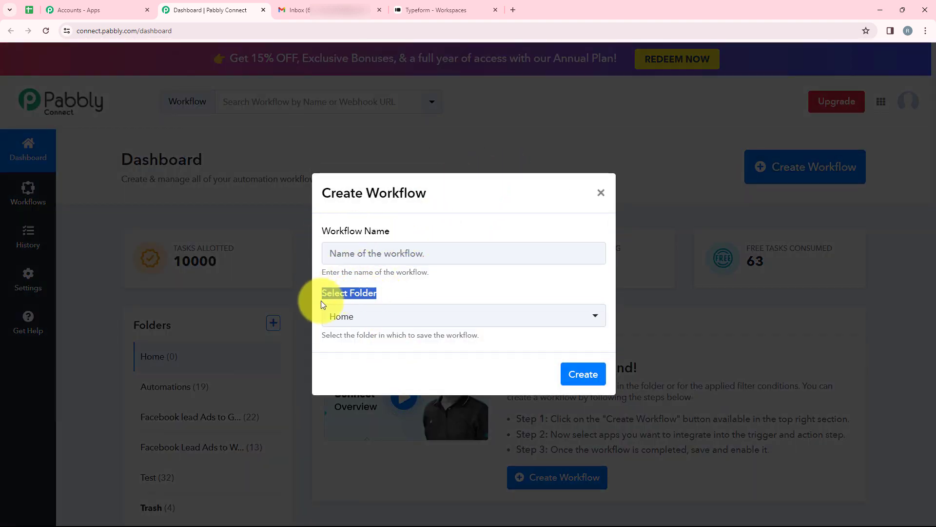
pyautogui.click(343, 317)
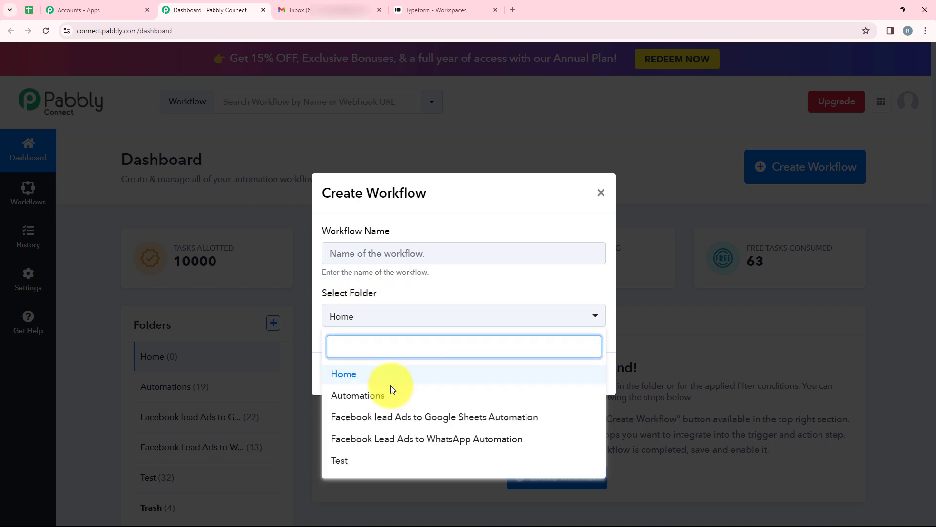
pyautogui.click(360, 400)
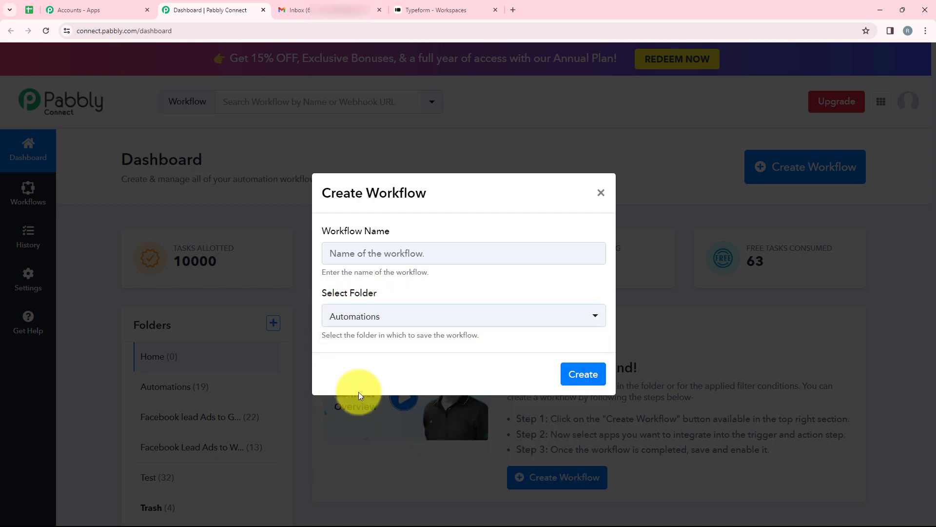
pyautogui.click(402, 239)
pyautogui.write('How to Get Email Notification on Typeform Submission')
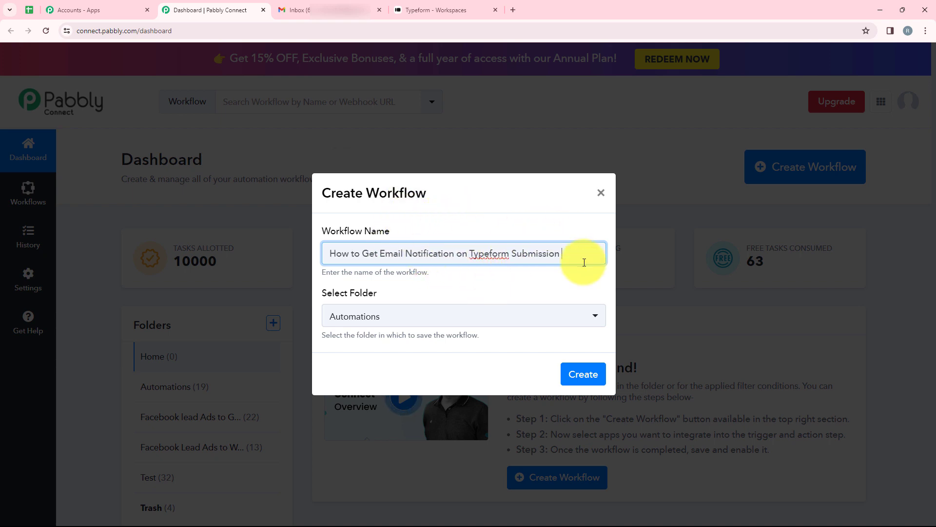
pyautogui.click(565, 375)
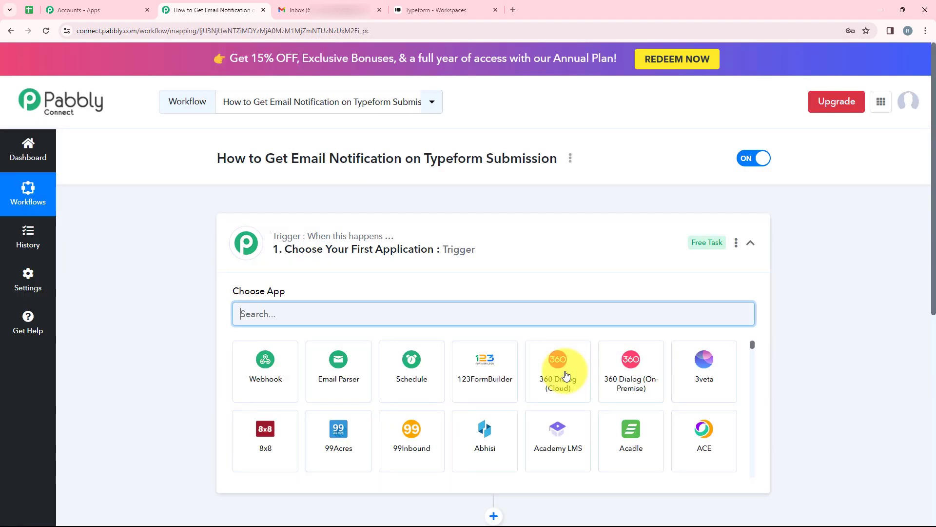
# Choose Typeform as the workflow's trigger app
pyautogui.click(535, 236)
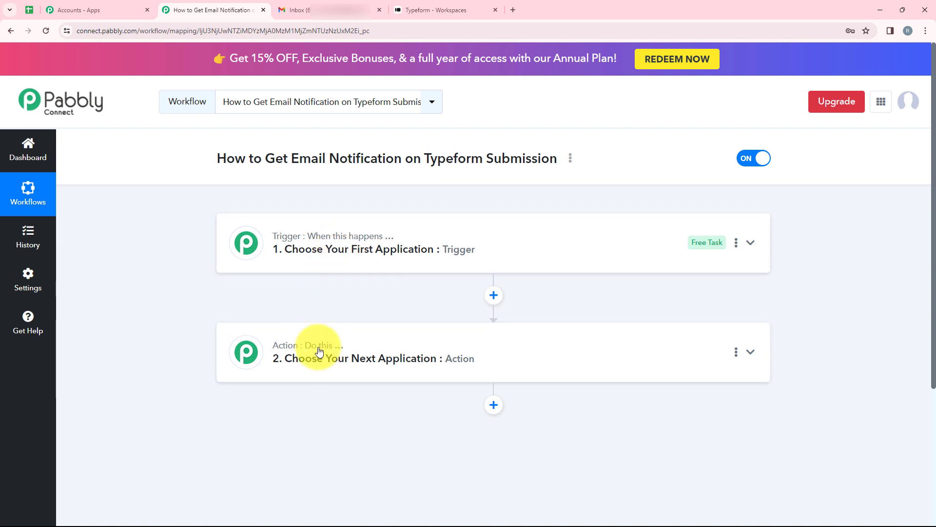
pyautogui.moveTo(319, 350)
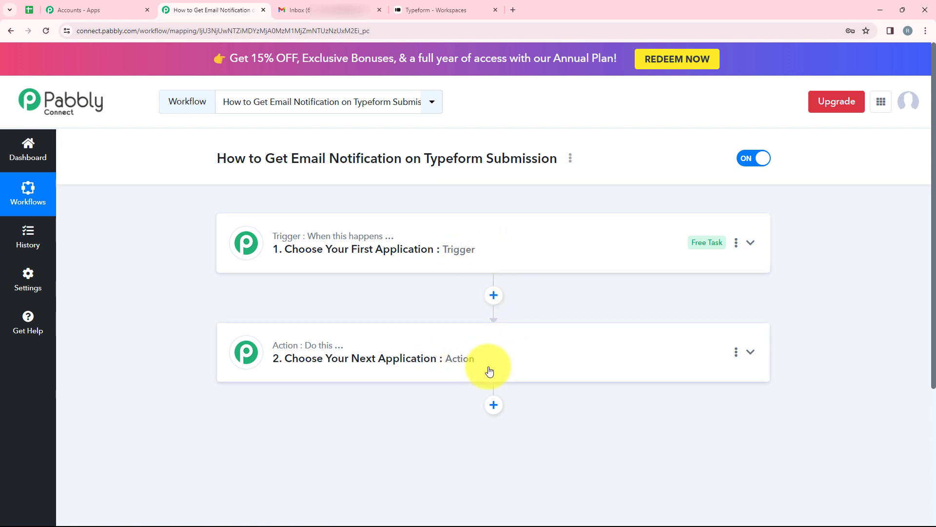
pyautogui.click(361, 238)
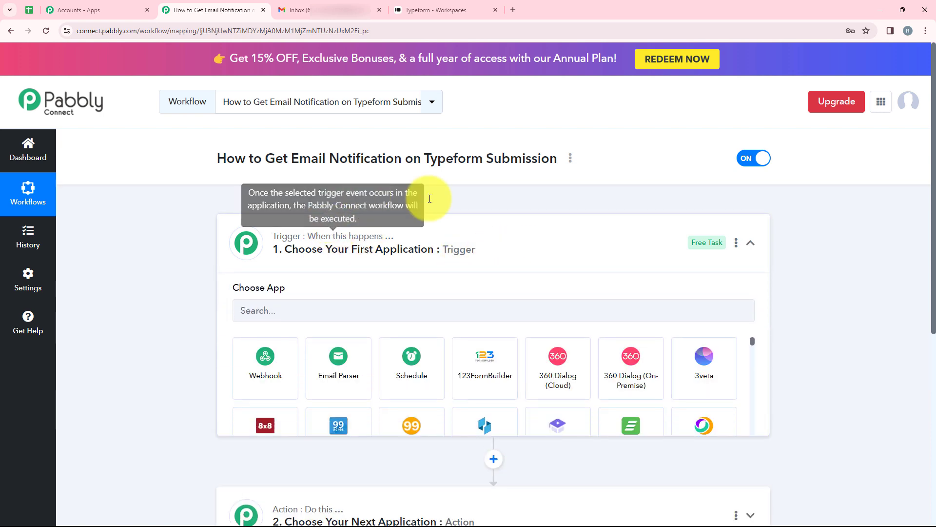
pyautogui.click(342, 314)
pyautogui.write('Type')
pyautogui.click(334, 353)
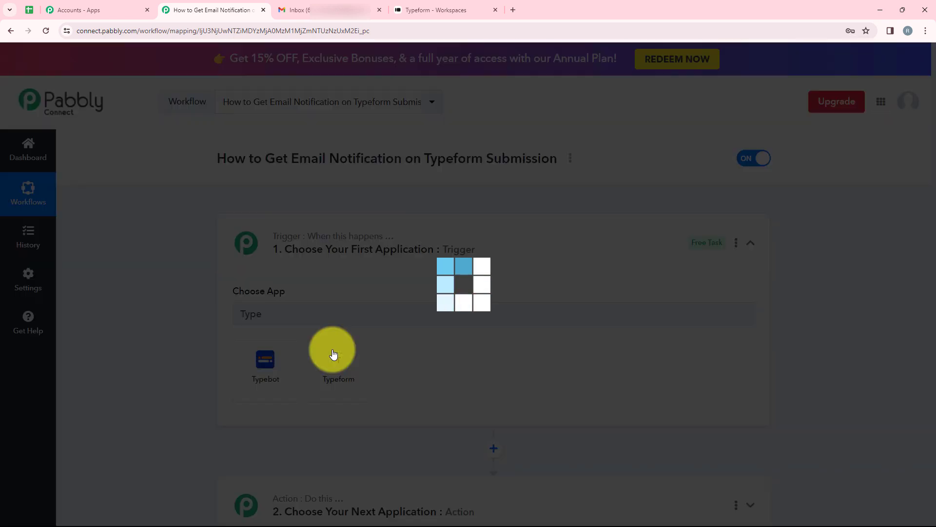
# Set the trigger event to New Entry (BETA) and bring up the Typeform connection options
pyautogui.click(298, 364)
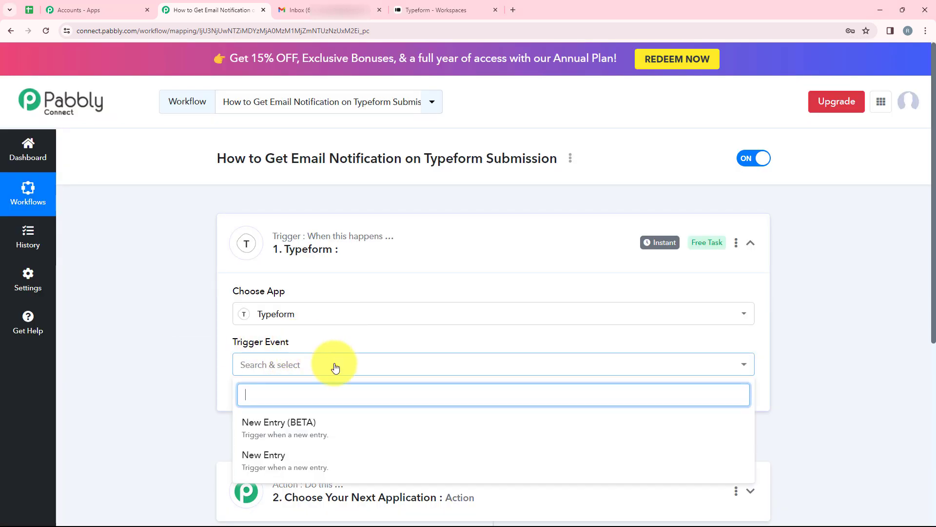
pyautogui.click(294, 435)
pyautogui.scroll(-1, 315, 387)
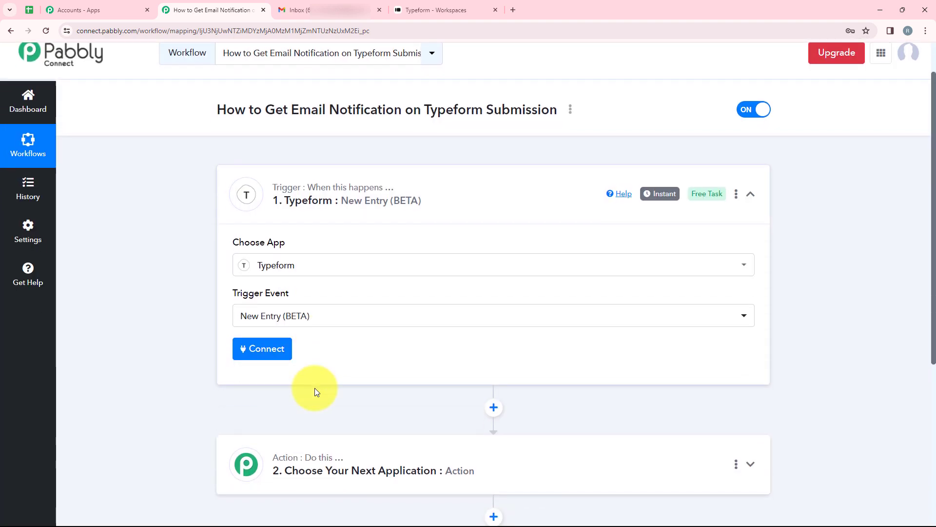
pyautogui.click(257, 350)
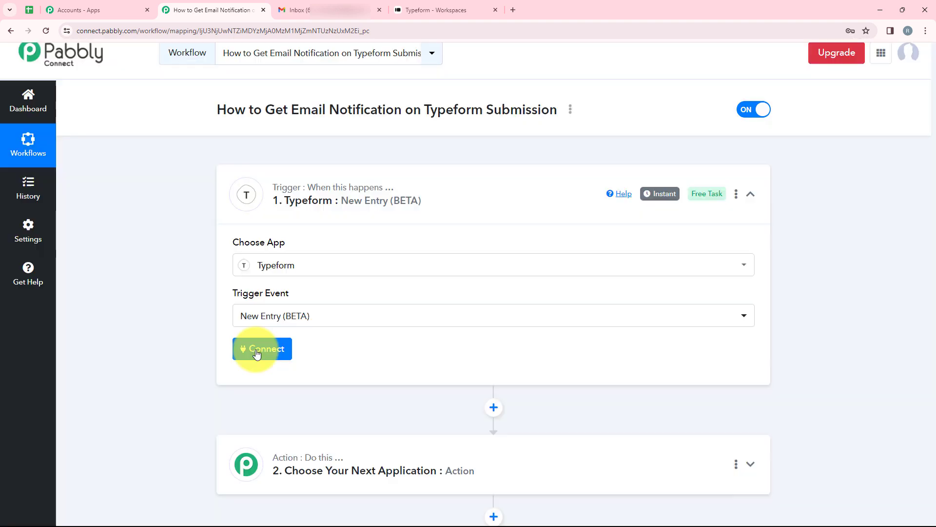
pyautogui.moveTo(539, 171); pyautogui.dragTo(449, 172)
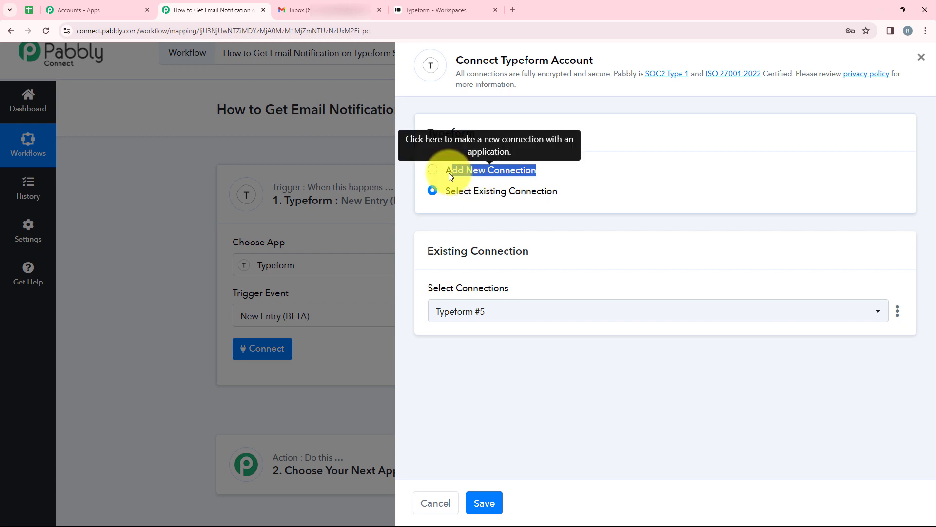
# Add a new Typeform connection and authorize Pabbly Connect in the Typeform popup
pyautogui.moveTo(586, 201); pyautogui.dragTo(448, 191)
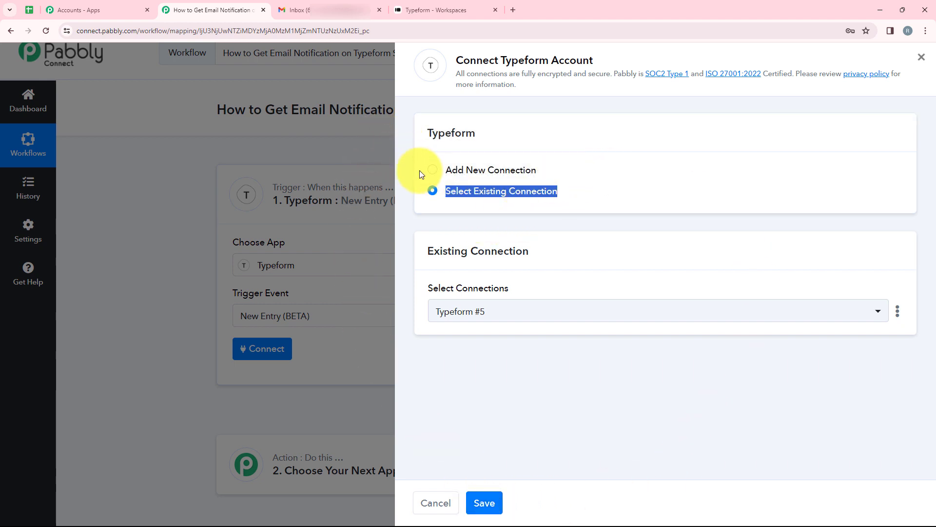
pyautogui.click(432, 170)
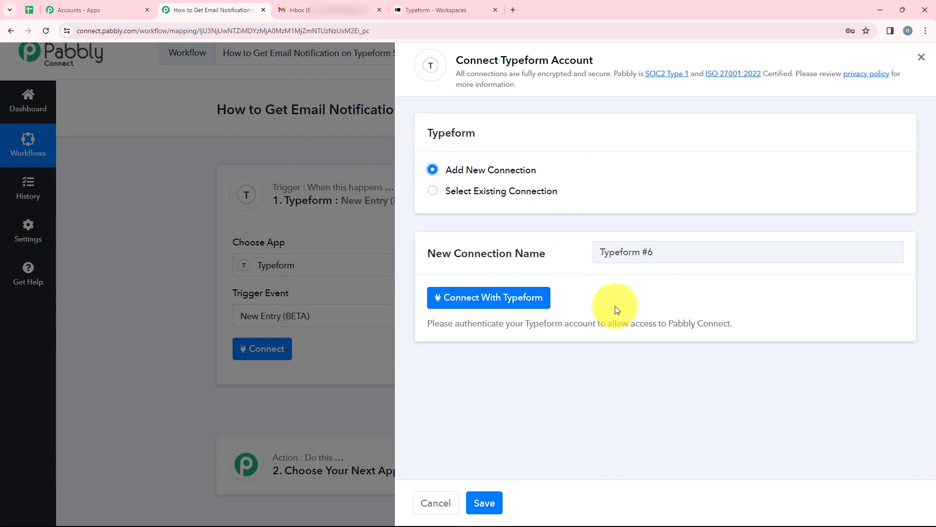
pyautogui.click(491, 304)
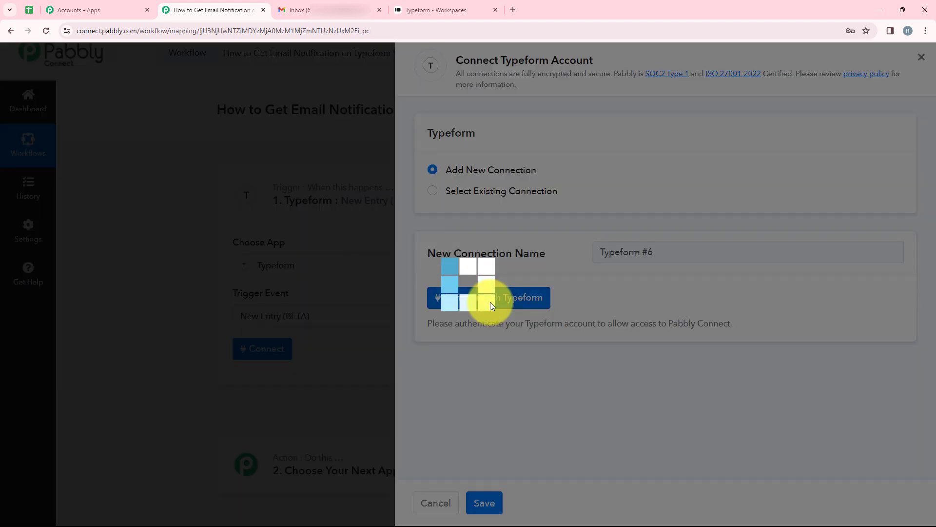
pyautogui.scroll(-5, 274, 186)
pyautogui.scroll(-8, 274, 186)
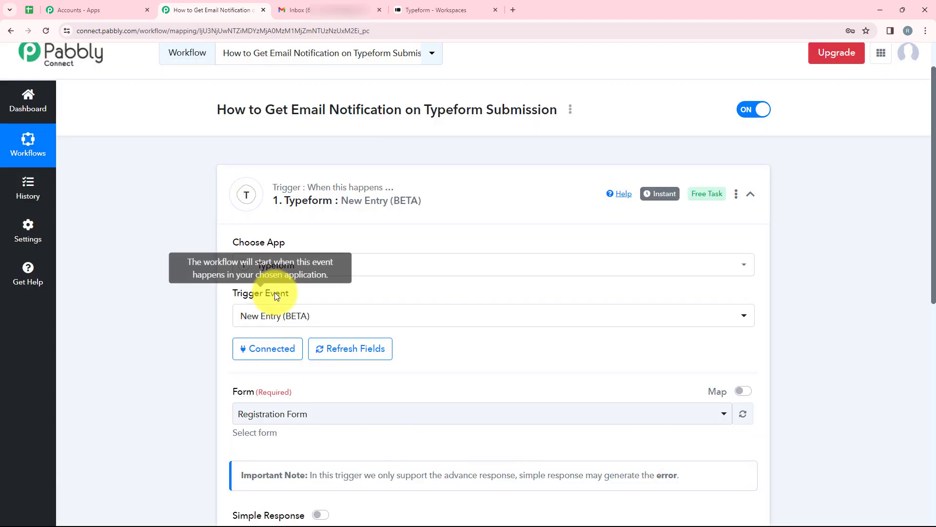
# Keep Registration Form as the trigger form, save it and send a test request
pyautogui.scroll(-3, 324, 281)
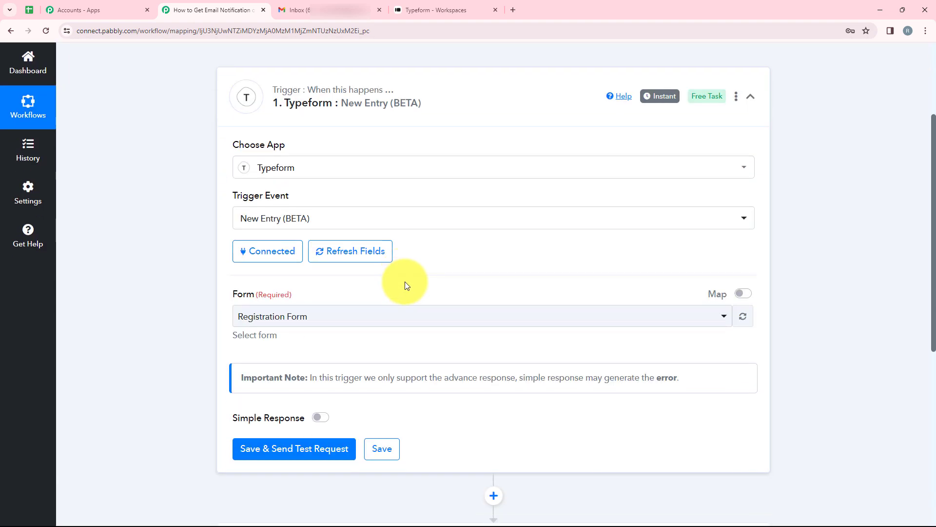
pyautogui.click(244, 271)
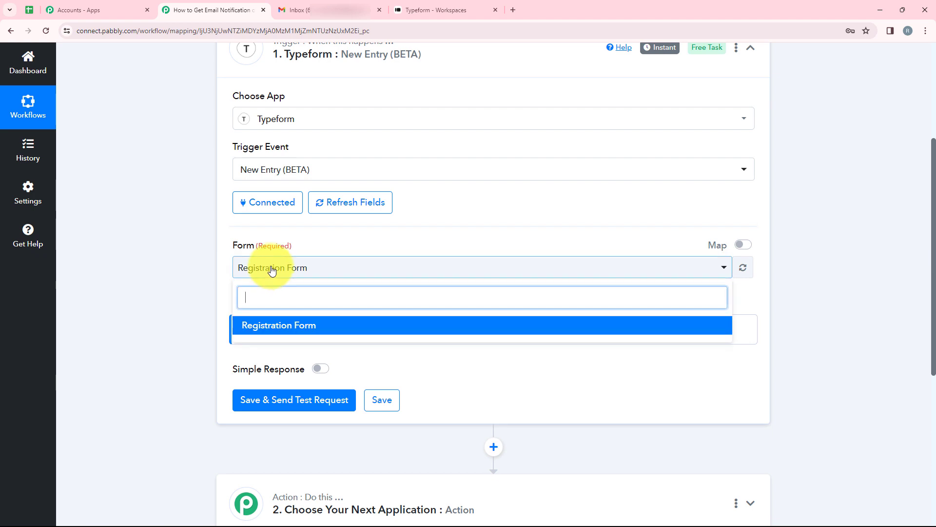
pyautogui.click(329, 268)
pyautogui.click(435, 9)
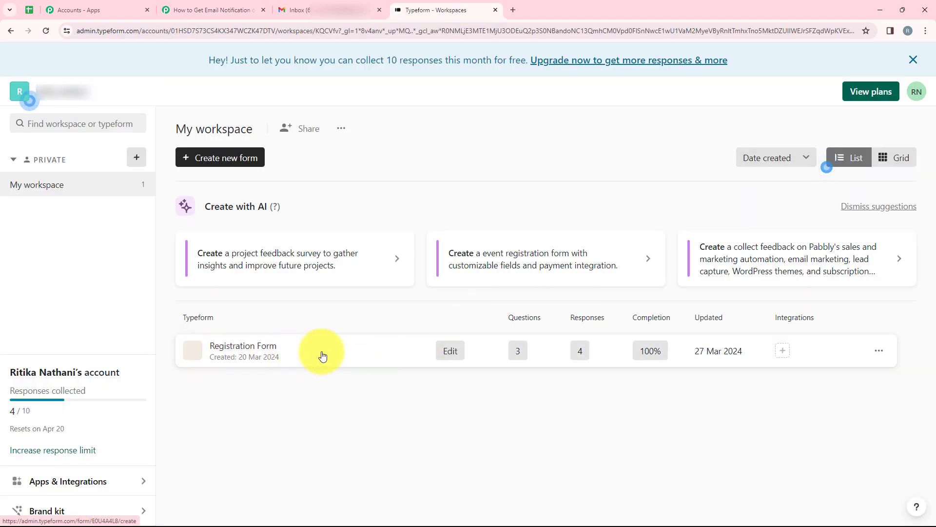
pyautogui.click(251, 10)
pyautogui.click(317, 266)
pyautogui.click(307, 321)
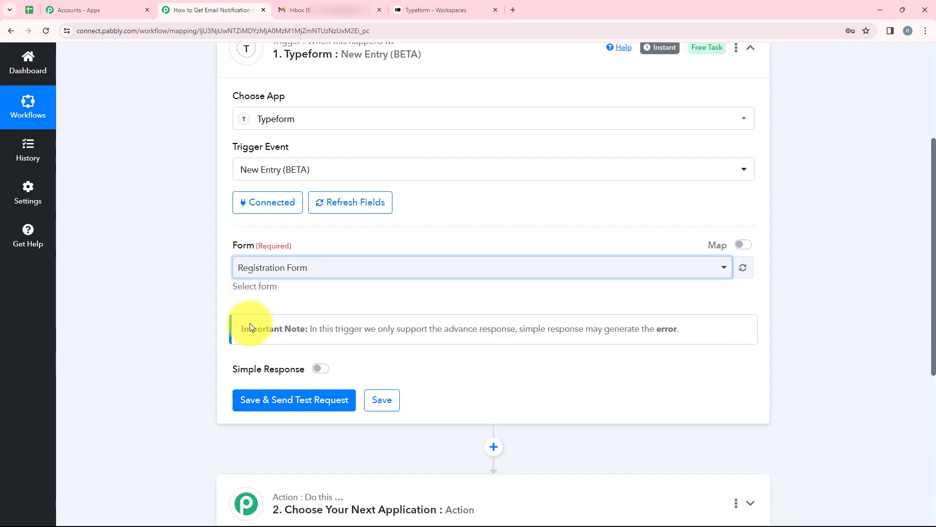
pyautogui.click(303, 400)
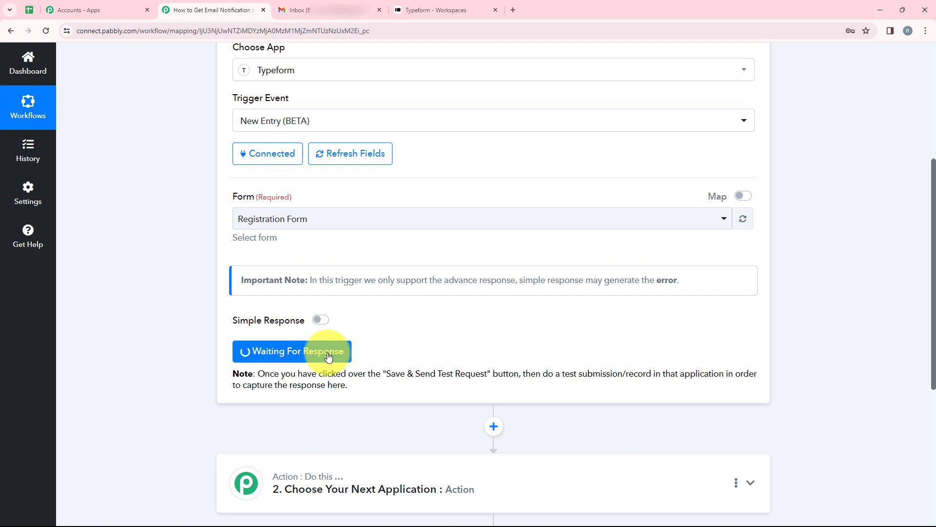
pyautogui.click(429, 10)
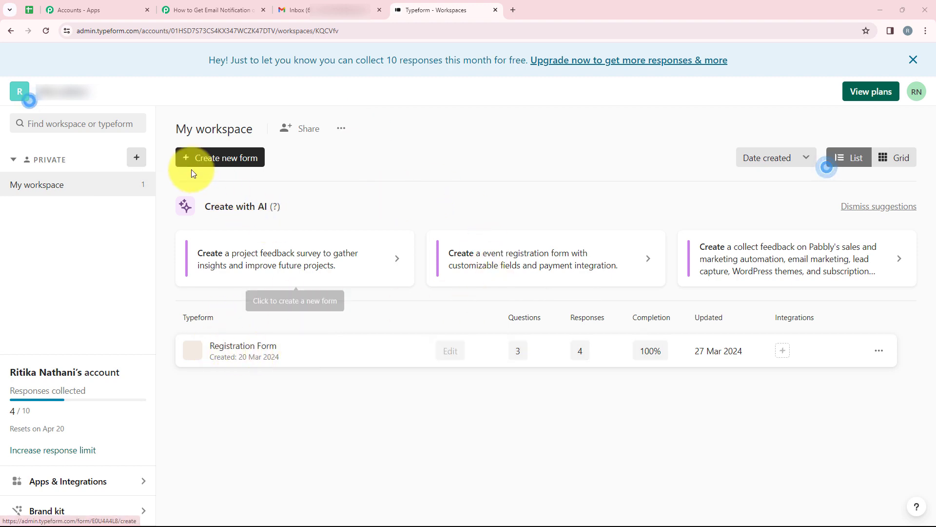
# Copy the Registration Form's public link from its Share tab into a new browser tab
pyautogui.click(279, 362)
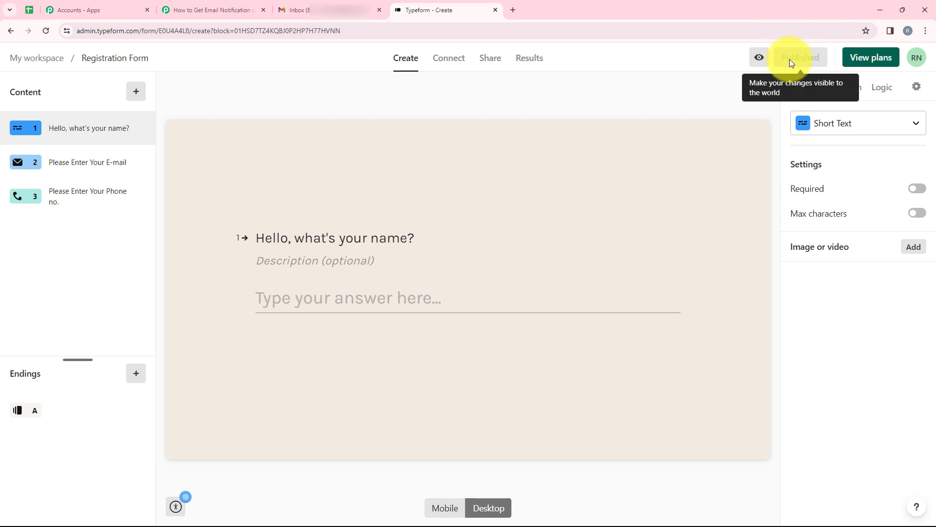
pyautogui.click(486, 68)
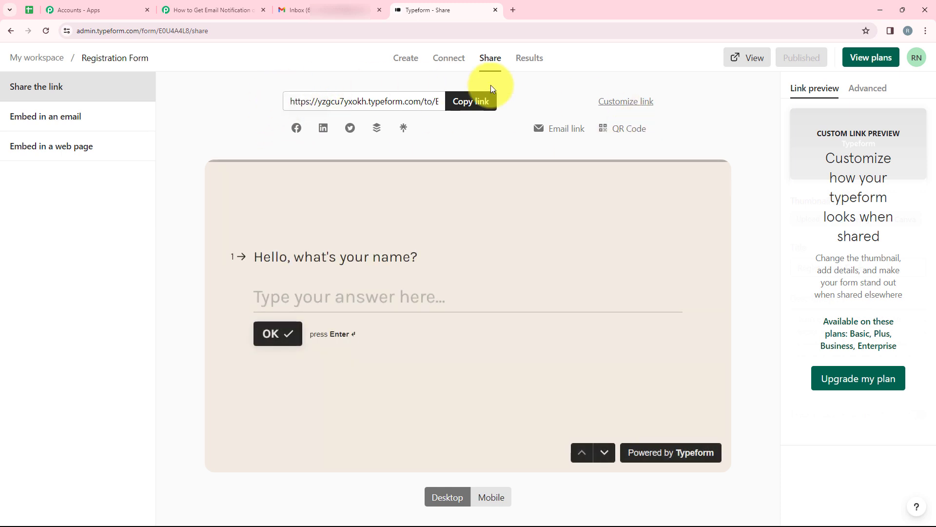
pyautogui.click(474, 101)
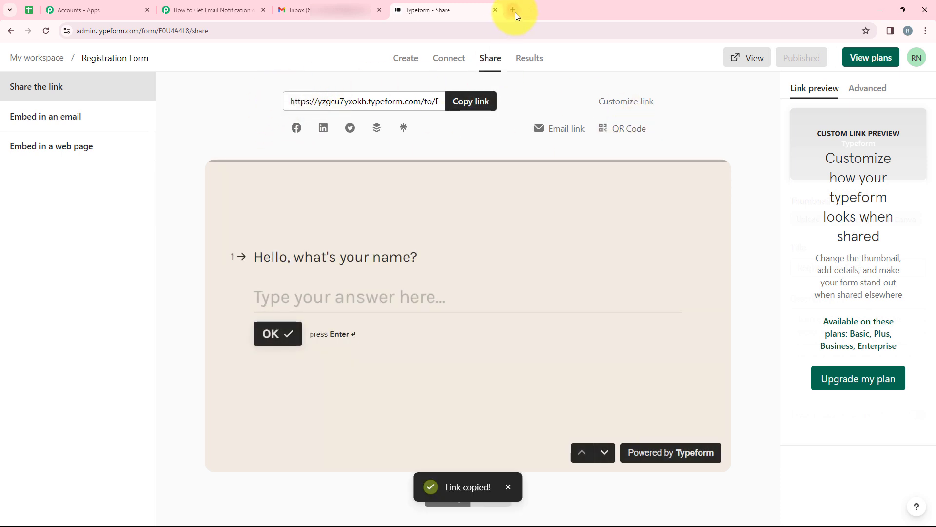
pyautogui.click(514, 10)
# Load the form from the copied link and answer with a test name and saved e-mail
pyautogui.hotkey('ctrl', 'v')
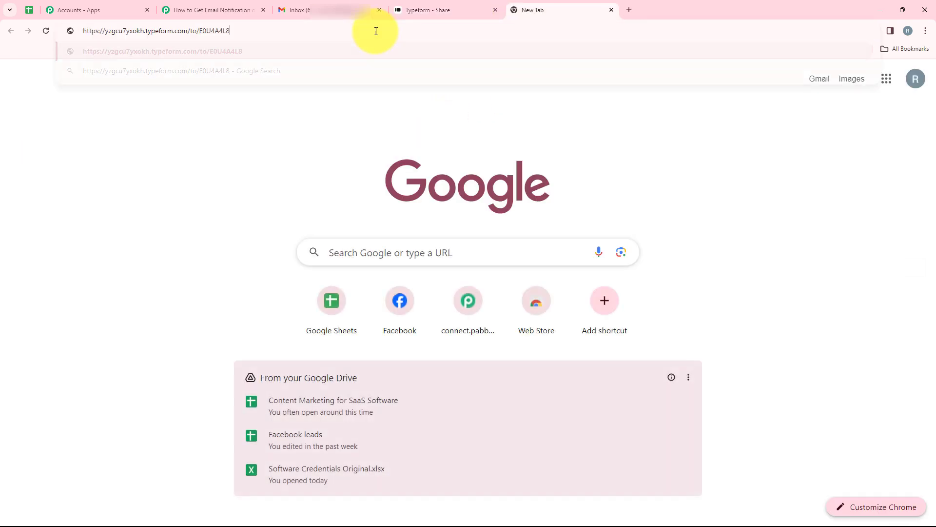
pyautogui.press('Return')
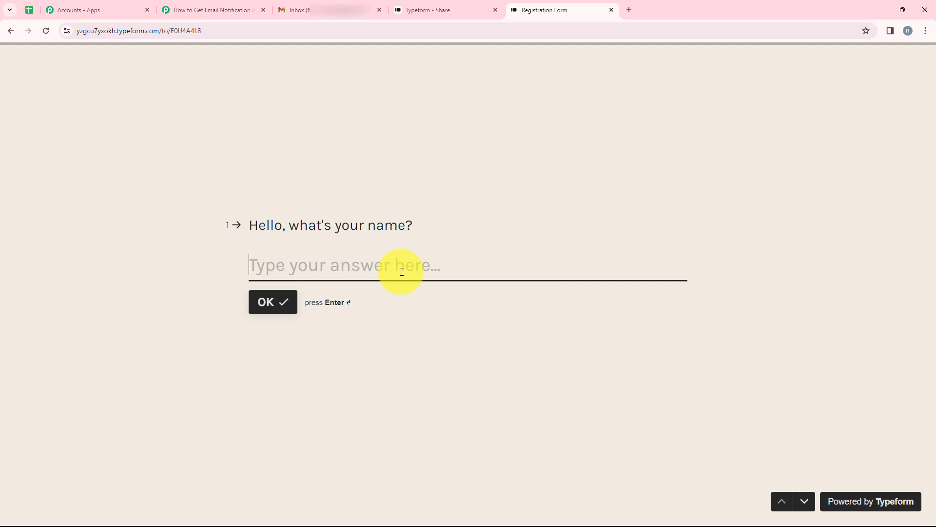
pyautogui.write('Dummy User')
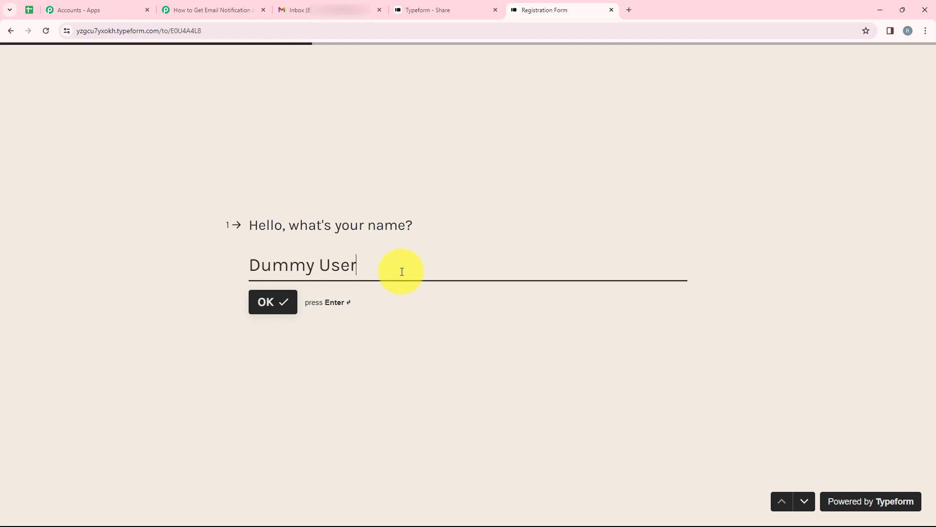
pyautogui.press('Return')
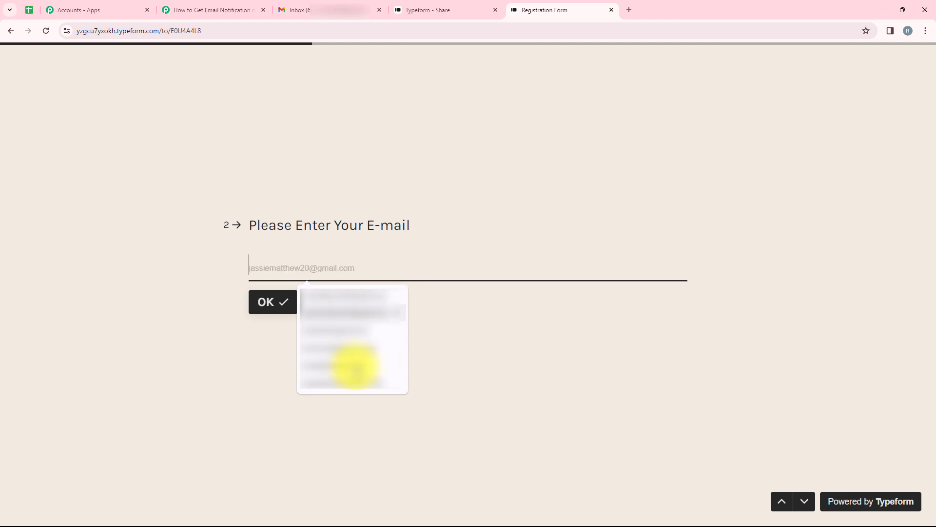
pyautogui.click(342, 358)
pyautogui.click(271, 305)
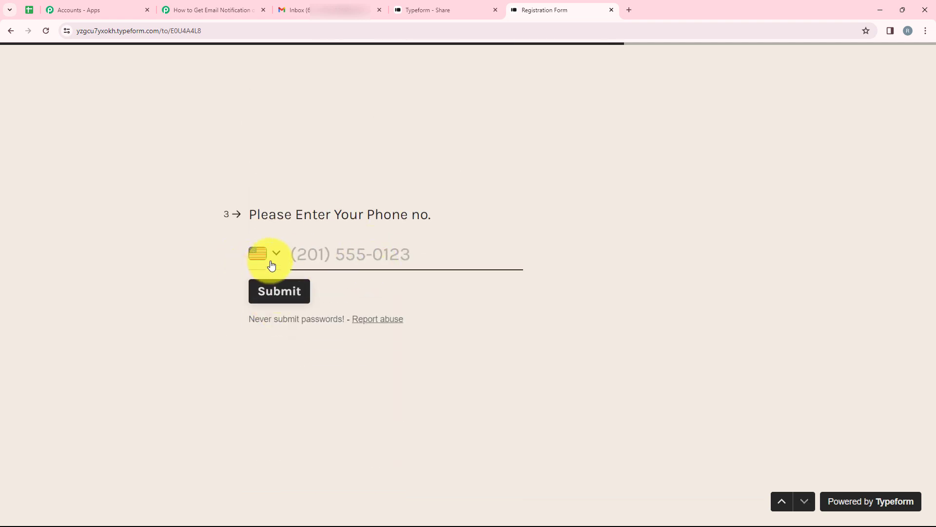
# Set the phone country to India, enter a test phone number and submit the form
pyautogui.click(271, 265)
pyautogui.write('In')
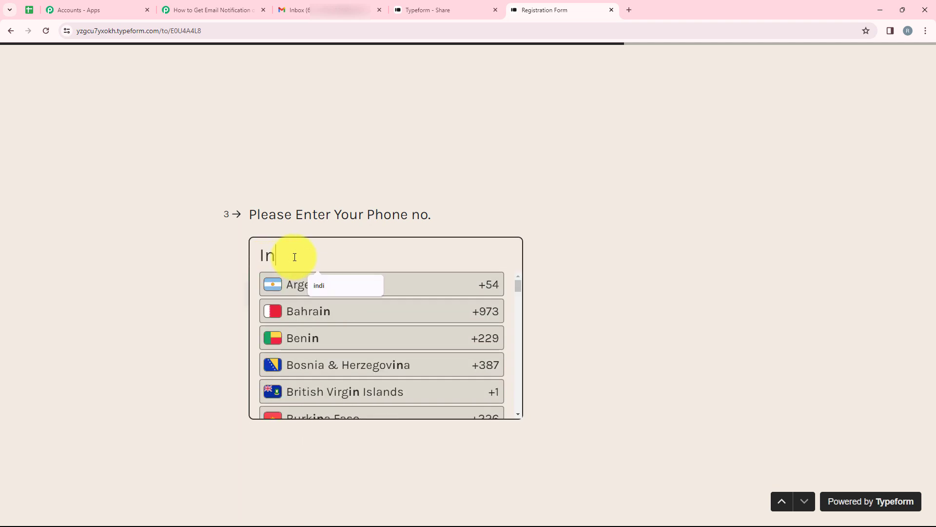
pyautogui.write('dia')
pyautogui.click(334, 292)
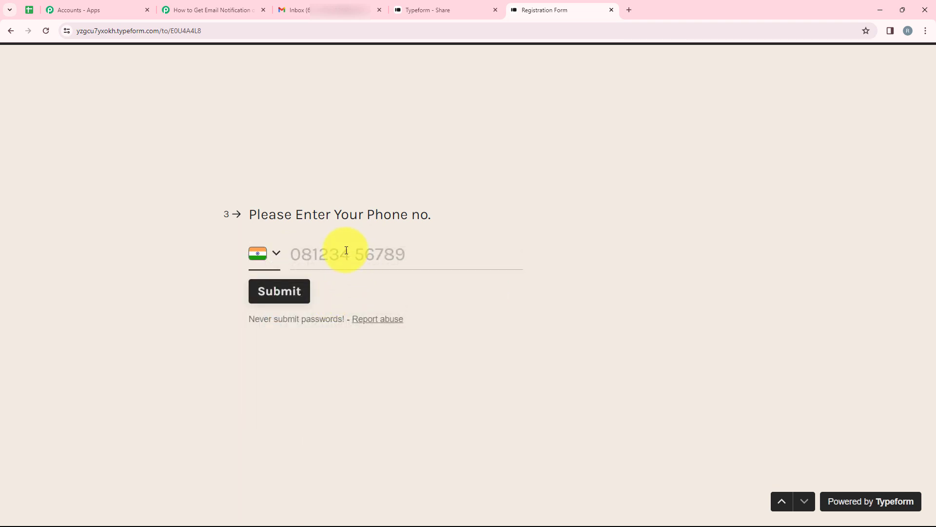
pyautogui.write('99999999999')
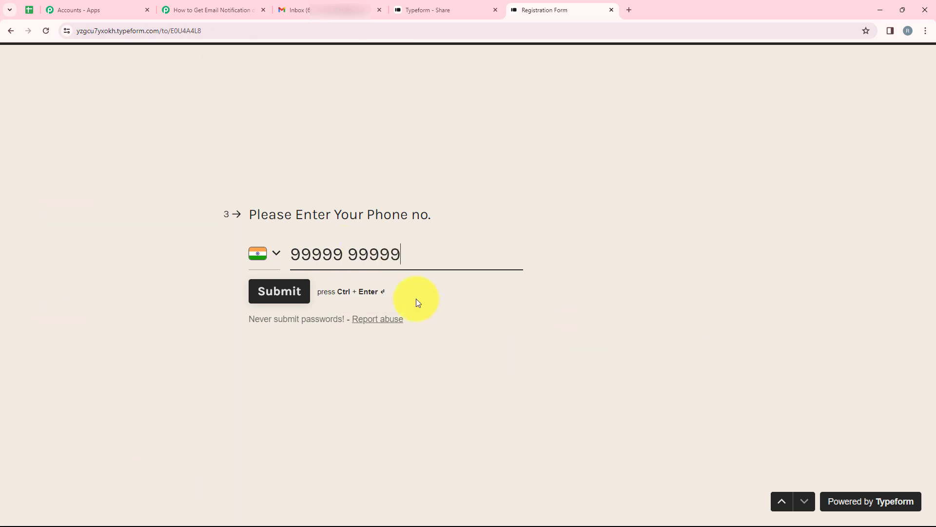
pyautogui.click(305, 288)
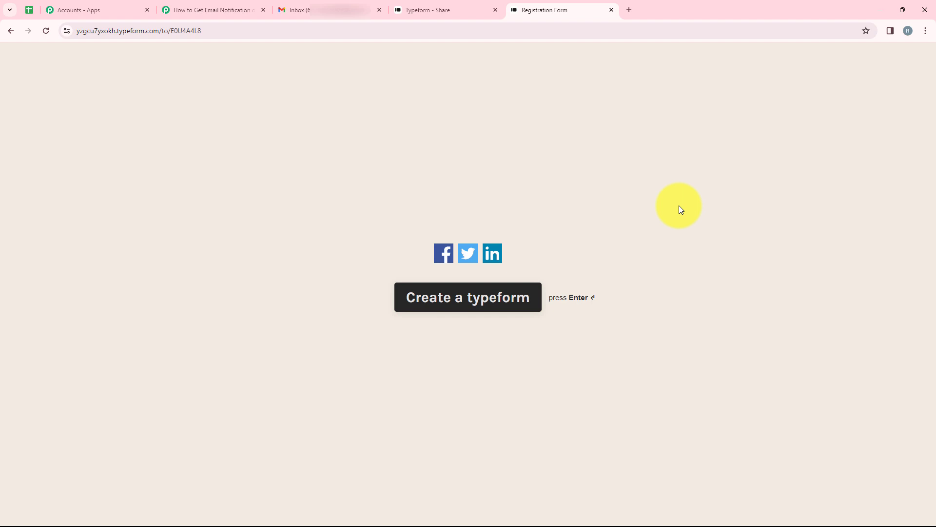
pyautogui.click(197, 10)
# Review the captured name, e-mail and phone in Response Received, then open the action step
pyautogui.scroll(-2, 464, 349)
pyautogui.scroll(-4, 461, 350)
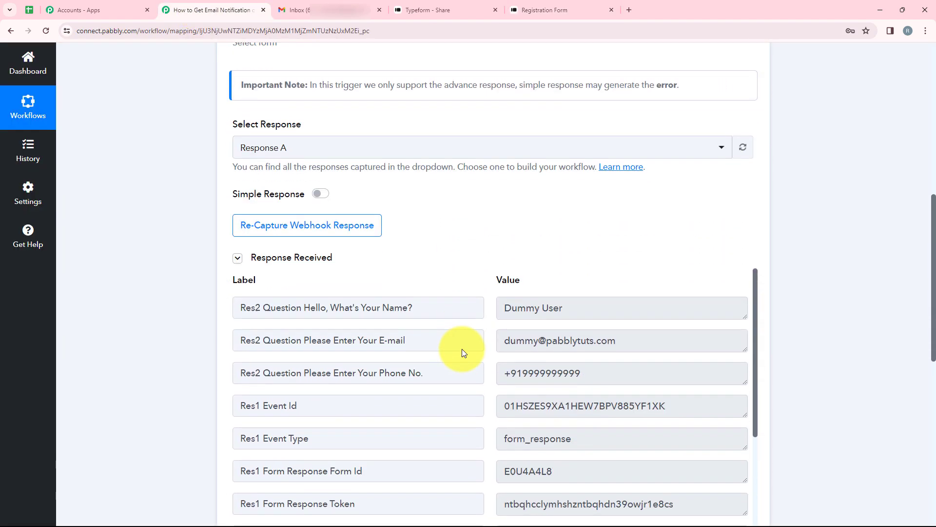
pyautogui.scroll(1, 920, 276)
pyautogui.scroll(2, 638, 389)
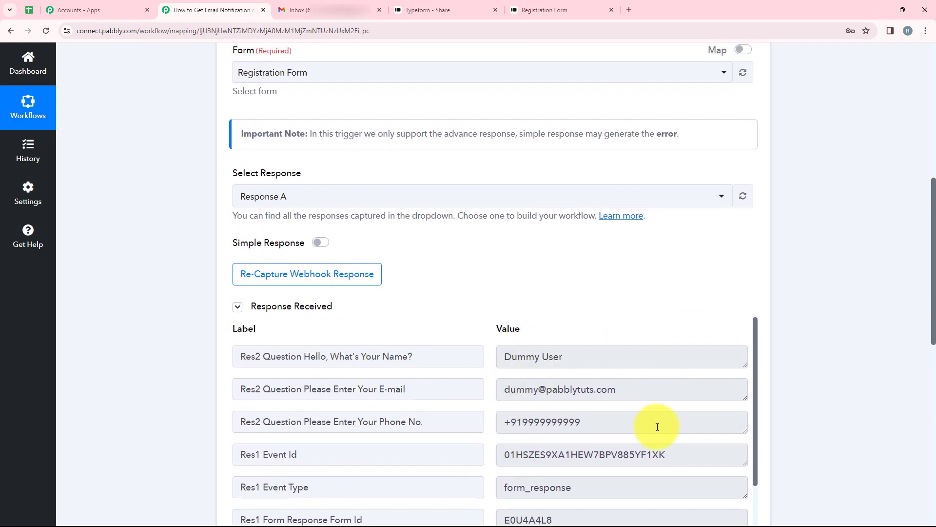
pyautogui.scroll(-3, 862, 364)
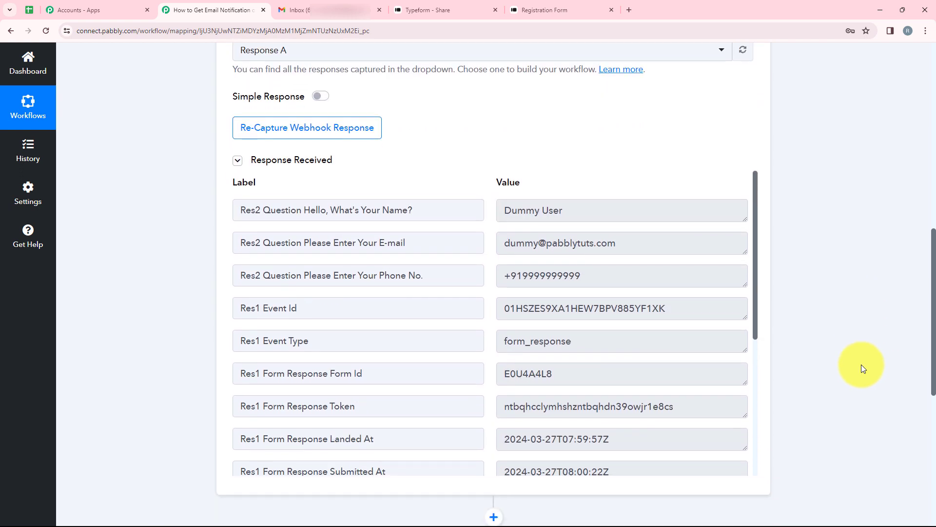
pyautogui.scroll(-4, 862, 368)
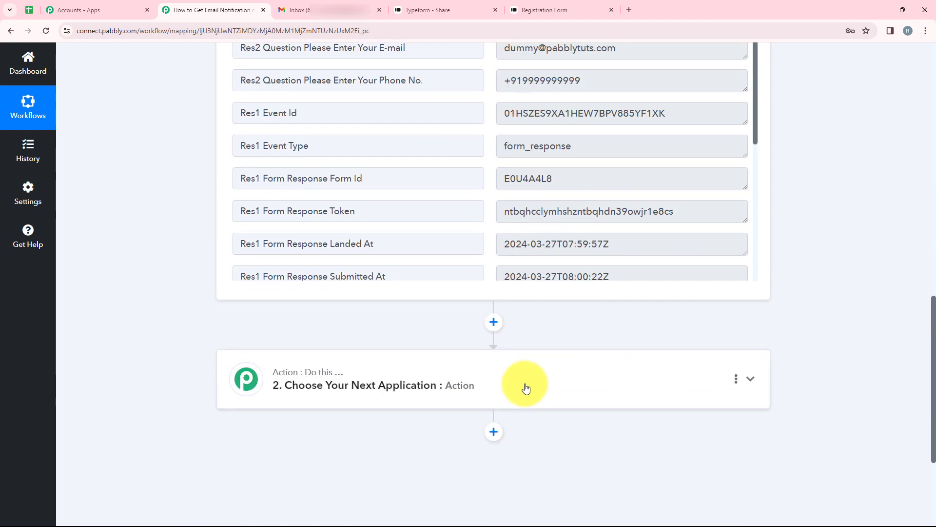
pyautogui.click(524, 387)
pyautogui.scroll(4, 429, 386)
# Set the action app to Microsoft Office 365 and the action event to Send Mail
pyautogui.click(323, 249)
pyautogui.write('Micros')
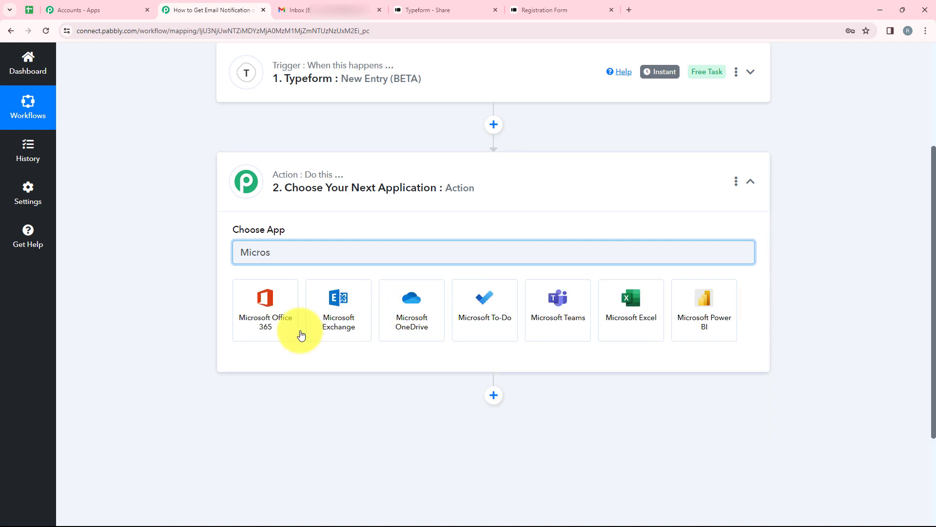
pyautogui.click(286, 327)
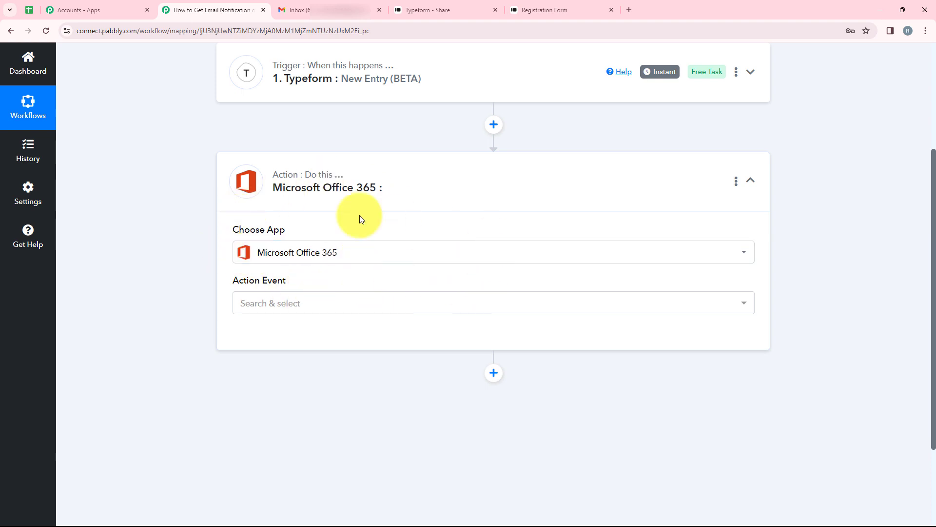
pyautogui.moveTo(262, 279); pyautogui.dragTo(299, 313)
pyautogui.click(312, 305)
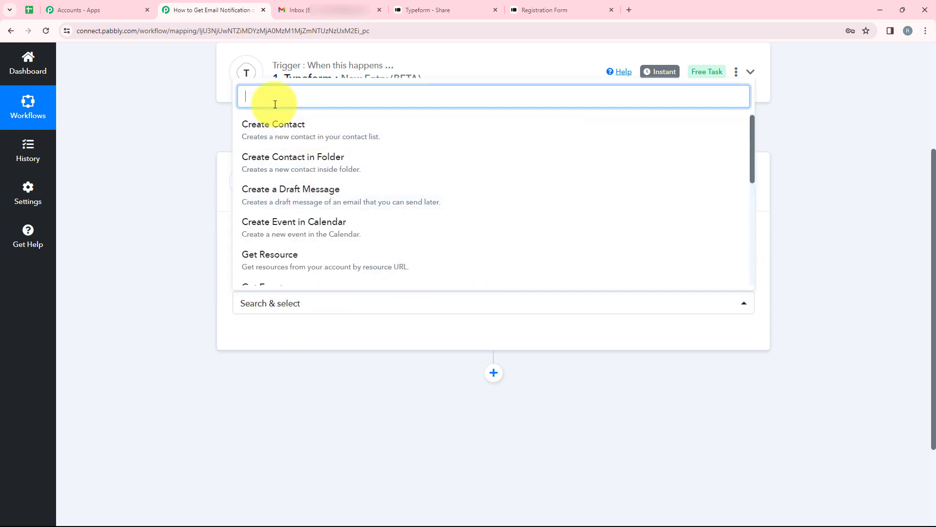
pyautogui.write('send')
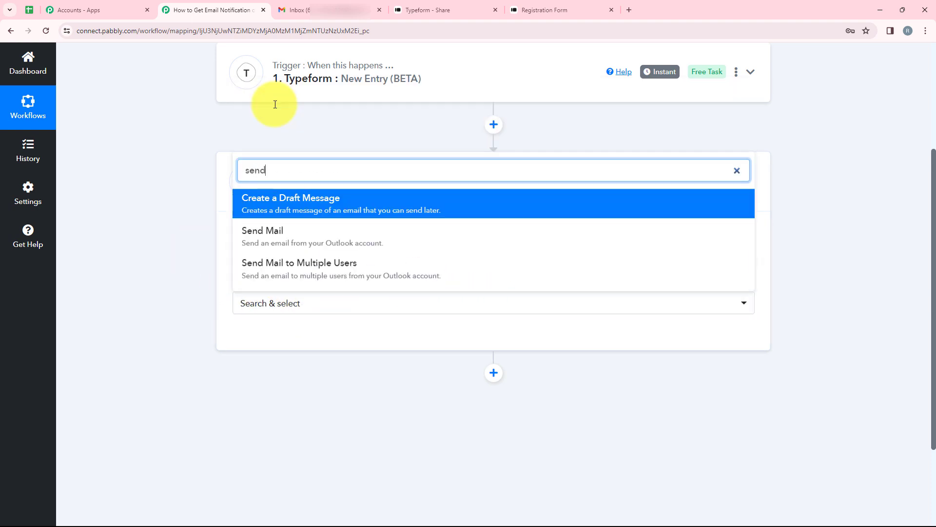
pyautogui.click(299, 242)
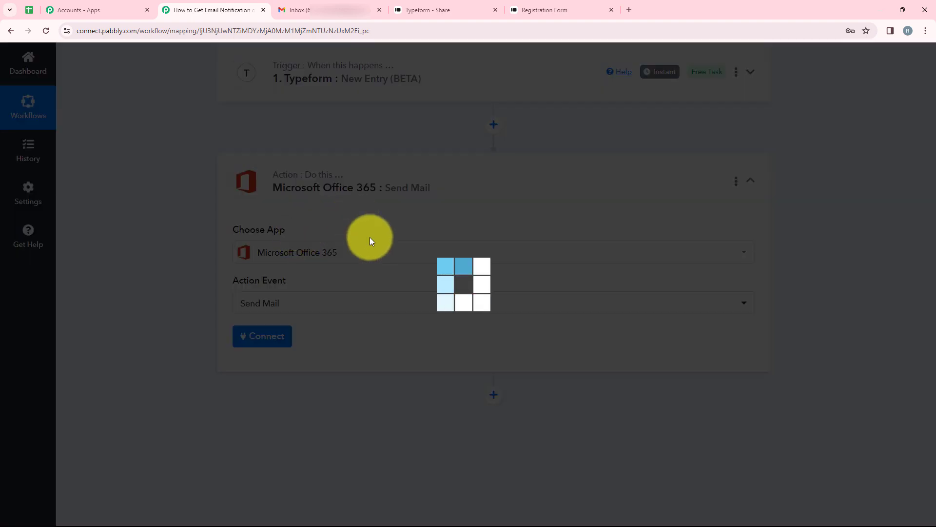
# Add a new Microsoft Office 365 connection and accept the requested permissions in the consent popup
pyautogui.click(259, 338)
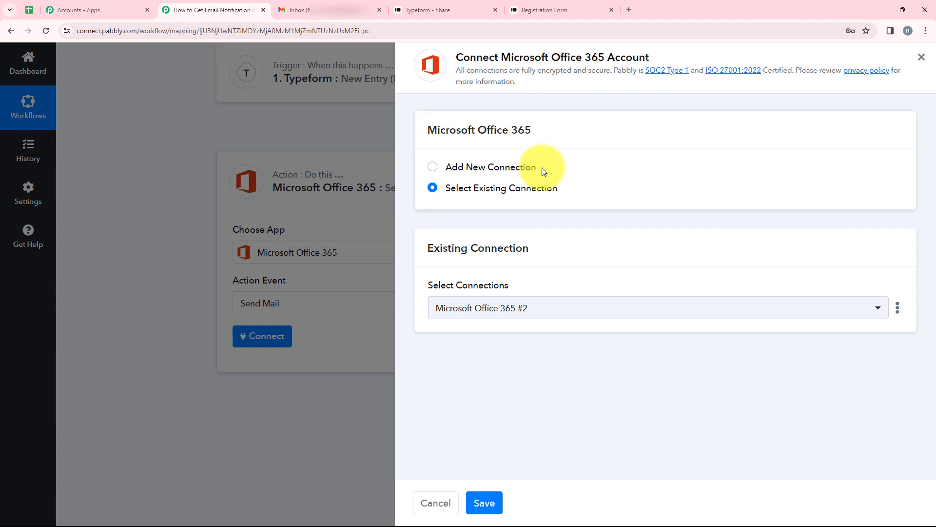
pyautogui.moveTo(537, 168); pyautogui.dragTo(445, 166)
pyautogui.moveTo(551, 187); pyautogui.dragTo(446, 191)
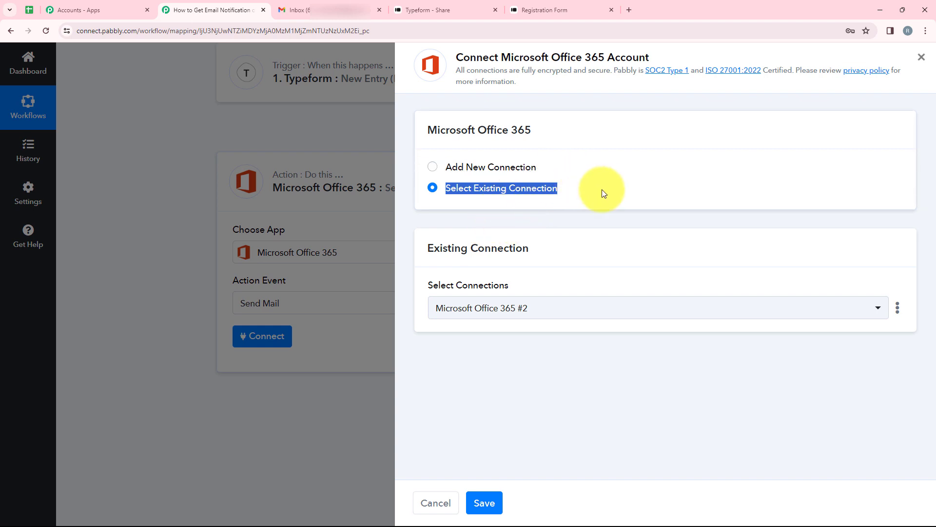
pyautogui.click(495, 166)
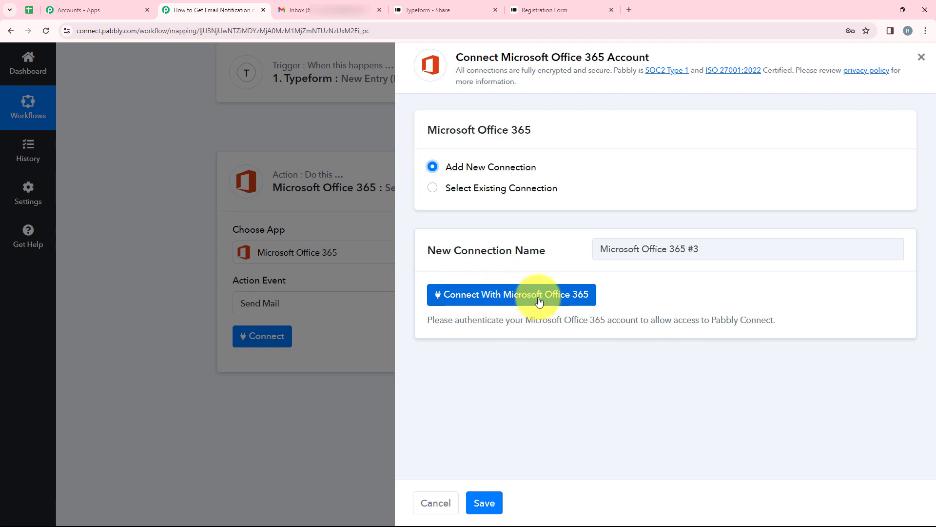
pyautogui.click(562, 299)
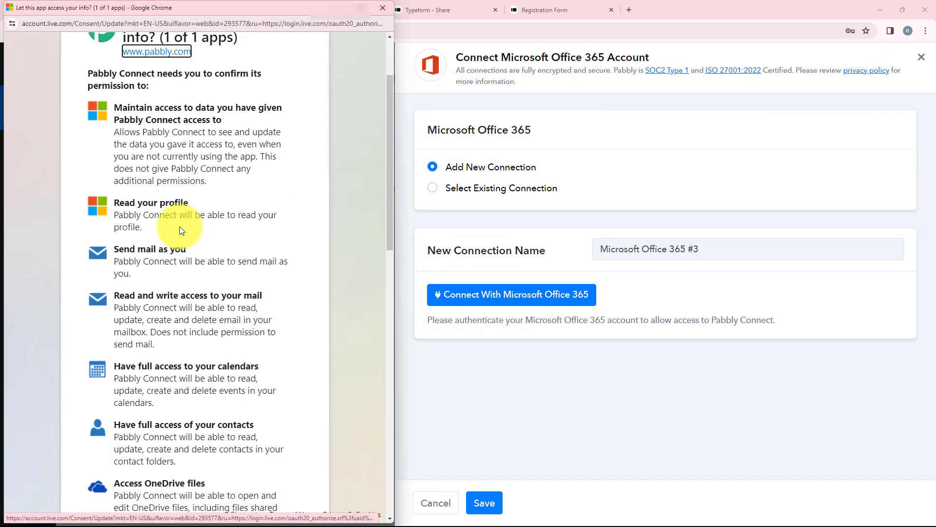
pyautogui.scroll(-10, 180, 228)
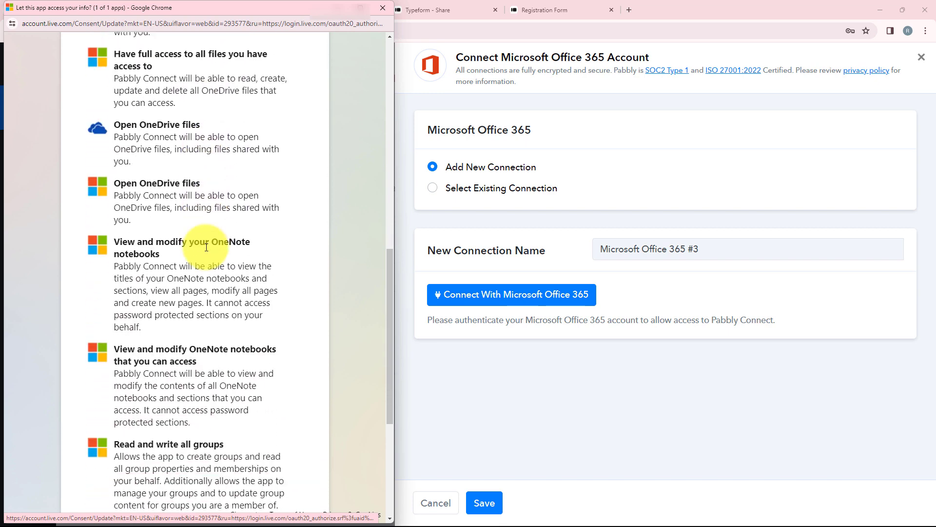
pyautogui.scroll(-5, 206, 247)
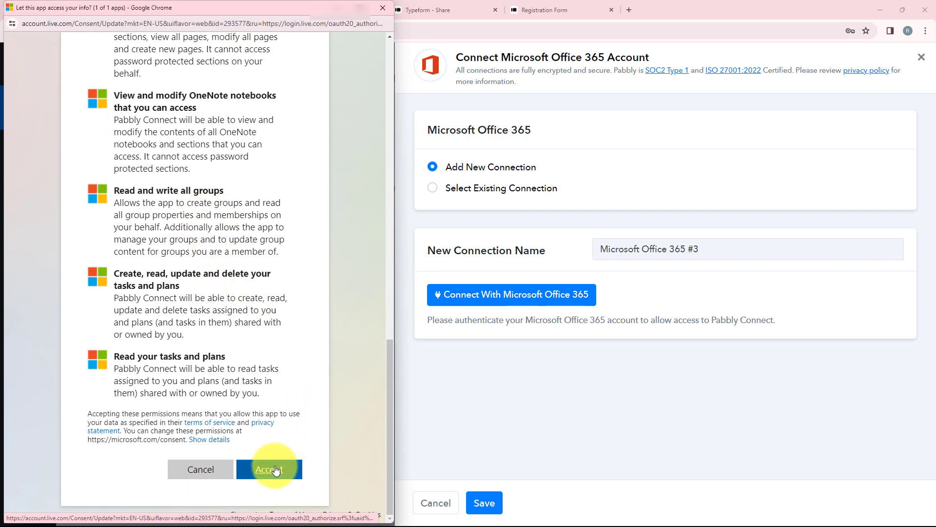
pyautogui.click(276, 469)
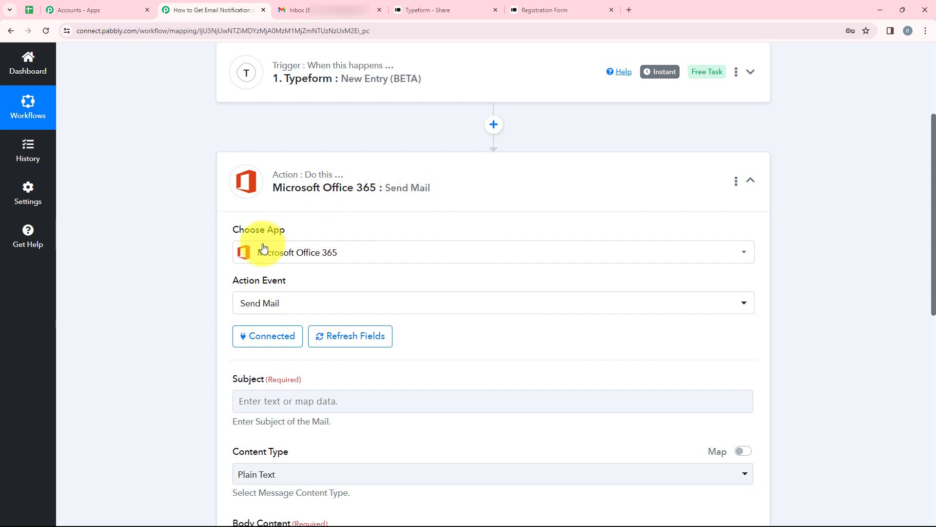
pyautogui.scroll(-3, 349, 260)
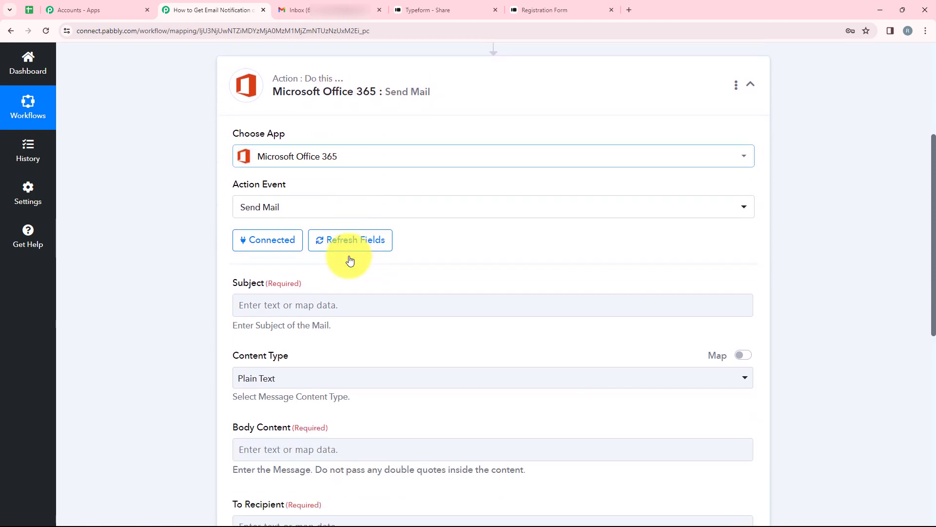
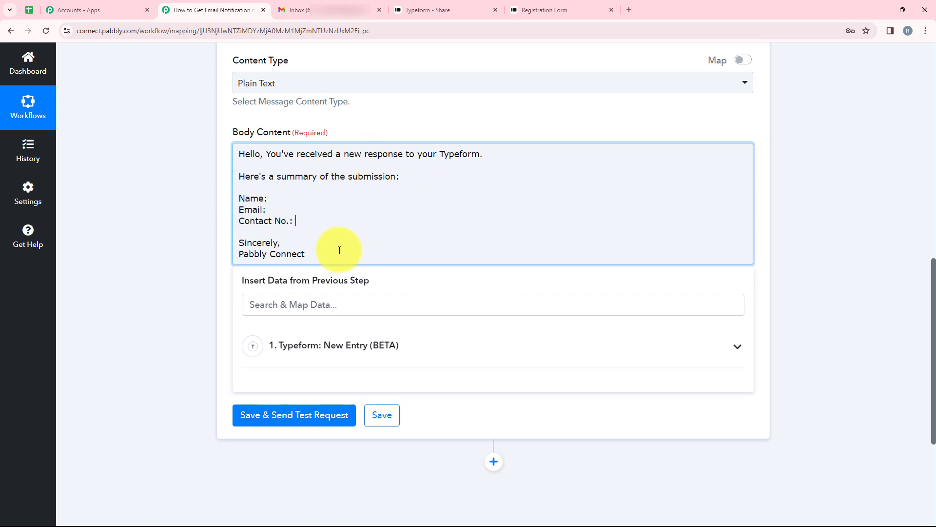
# Insert the Typeform name answer after the Name: label in the email body
pyautogui.click(268, 199)
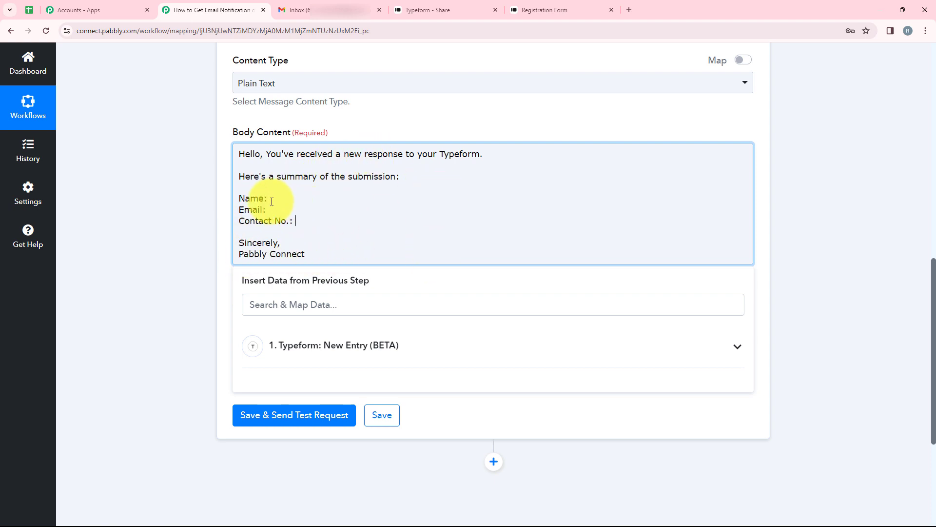
pyautogui.click(280, 209)
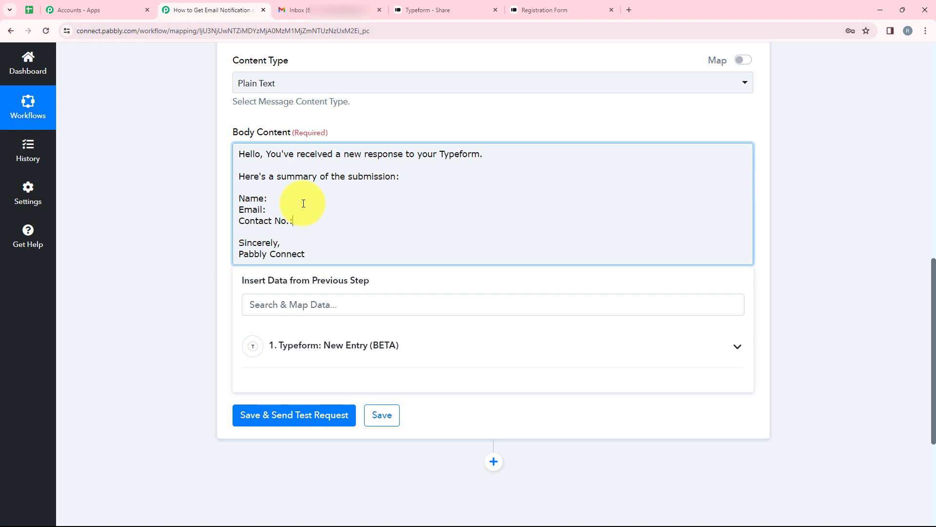
pyautogui.click(276, 201)
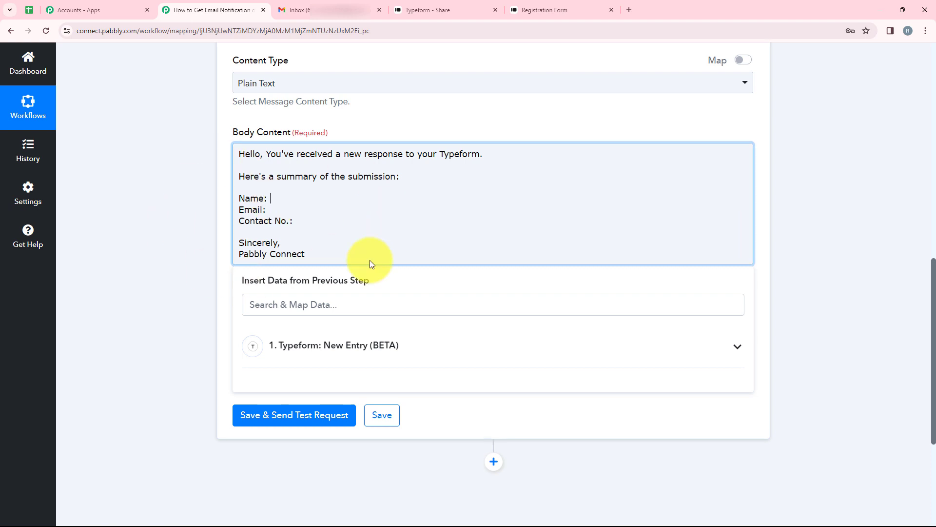
pyautogui.click(342, 303)
pyautogui.write('Nam')
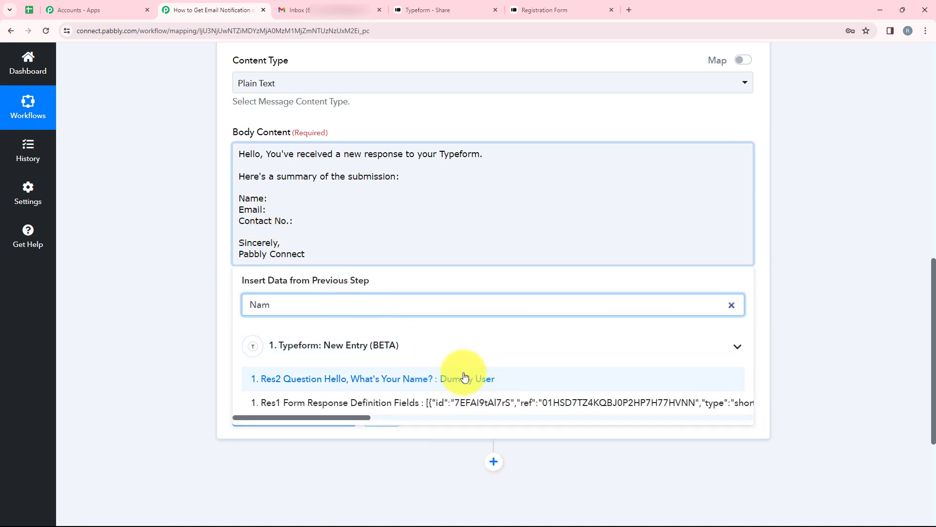
pyautogui.click(479, 383)
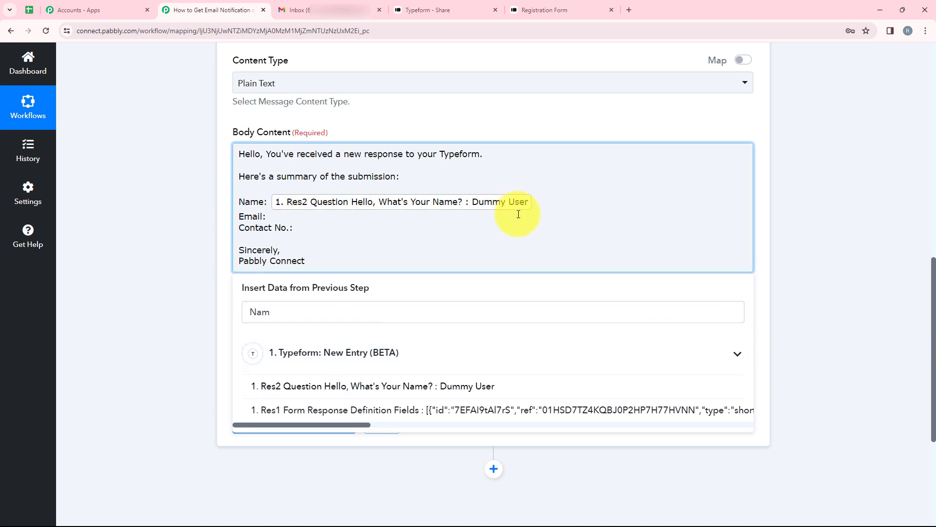
# Insert the Typeform e-mail answer after the Email: label
pyautogui.click(328, 216)
pyautogui.moveTo(318, 309); pyautogui.dragTo(188, 316)
pyautogui.press('BackSpace')
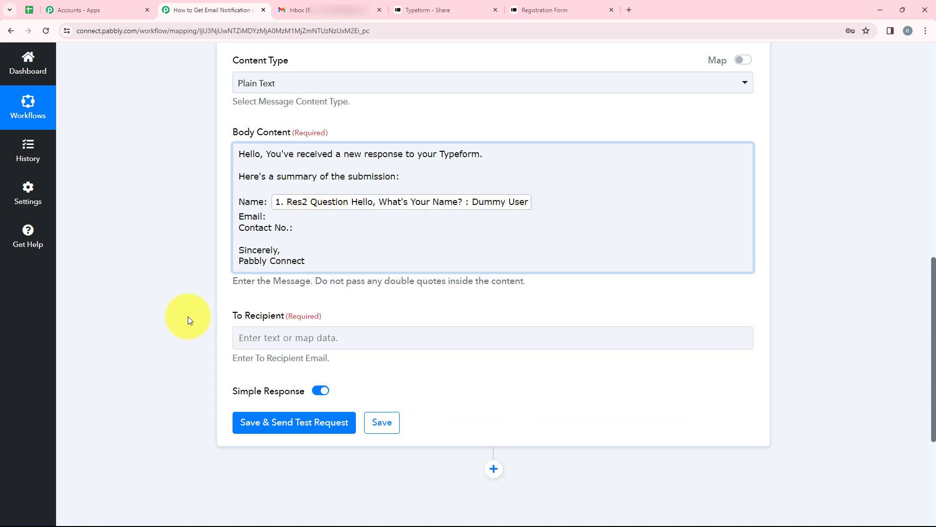
pyautogui.click(319, 310)
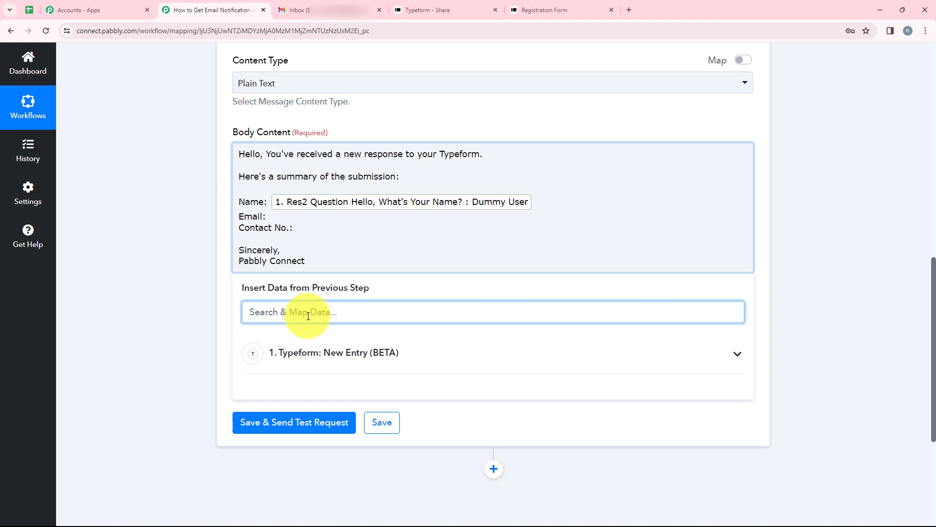
pyautogui.write('E-m')
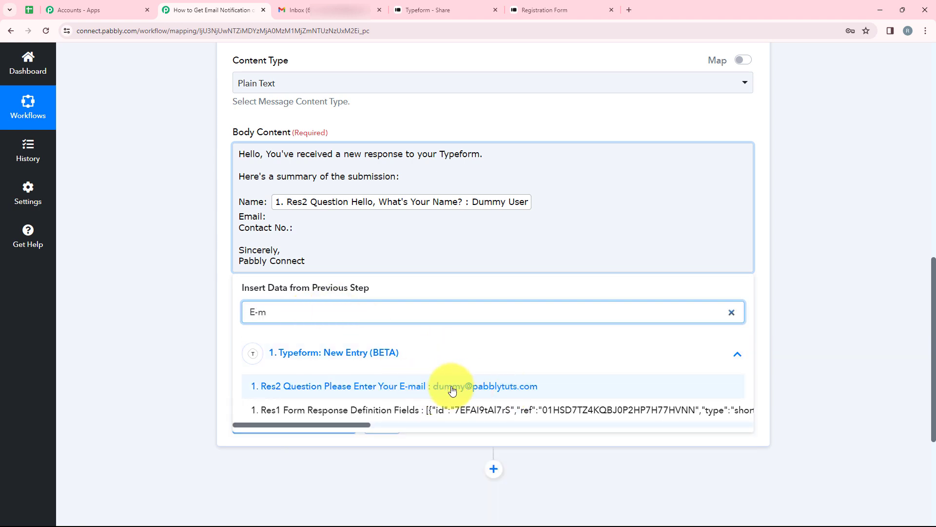
pyautogui.click(481, 388)
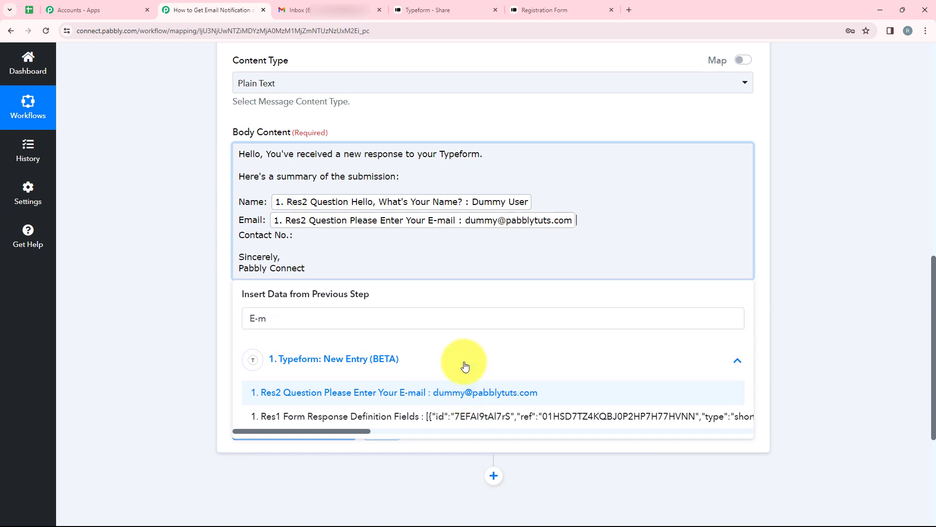
# Insert the Typeform phone number answer after the Contact No.: label
pyautogui.click(312, 236)
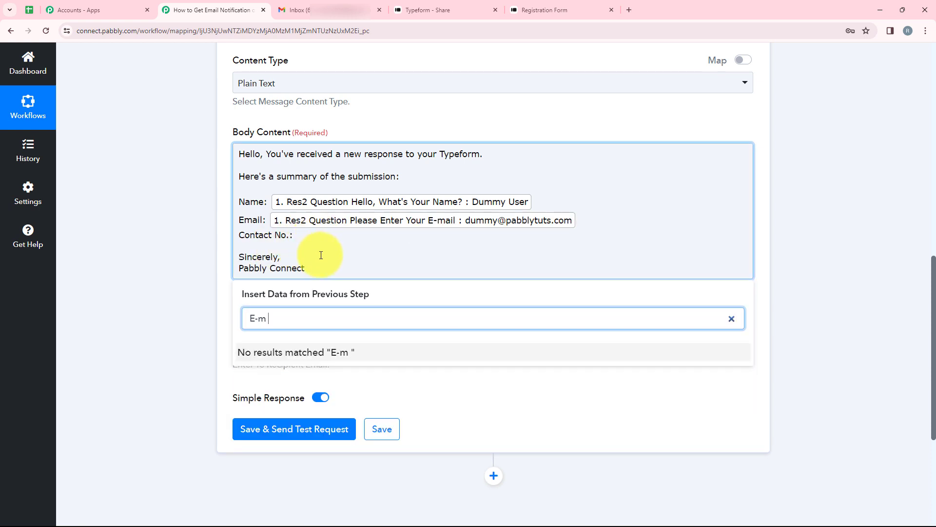
pyautogui.moveTo(268, 318); pyautogui.dragTo(221, 329)
pyautogui.click(297, 235)
pyautogui.press('Return')
pyautogui.click(303, 333)
pyautogui.write('Pho')
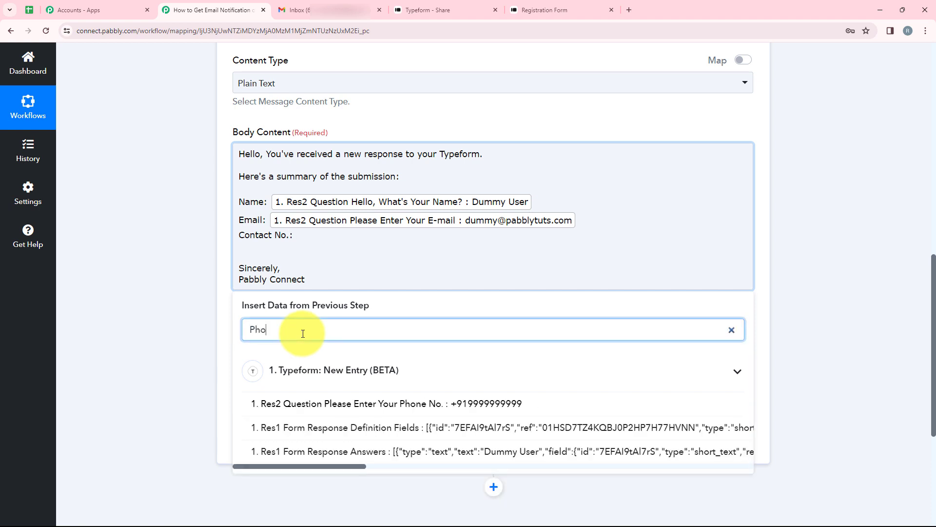
pyautogui.click(564, 407)
pyautogui.click(203, 282)
pyautogui.click(527, 210)
pyautogui.click(201, 226)
pyautogui.click(434, 253)
pyautogui.click(439, 78)
pyautogui.click(248, 208)
# Enter the test recipient's e-mail address in the To Recipient field
pyautogui.scroll(-3, 248, 209)
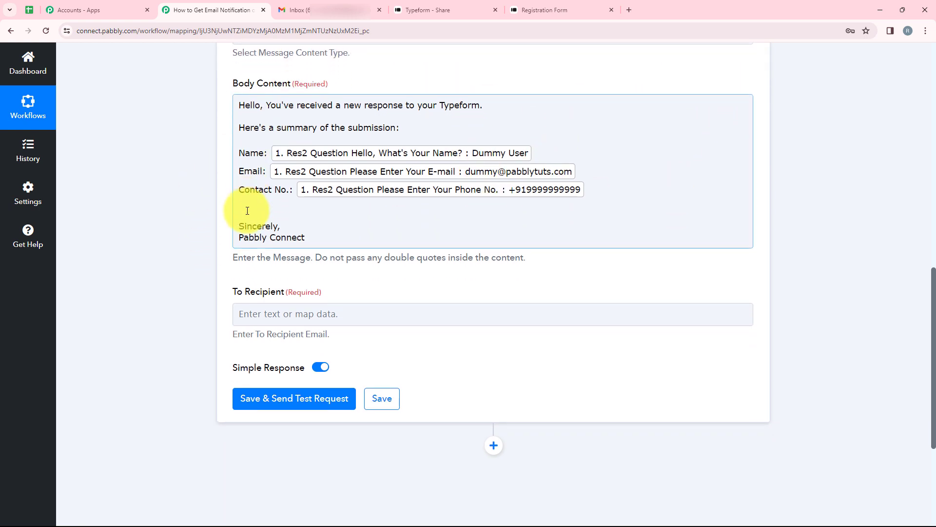
pyautogui.moveTo(229, 195); pyautogui.dragTo(284, 194)
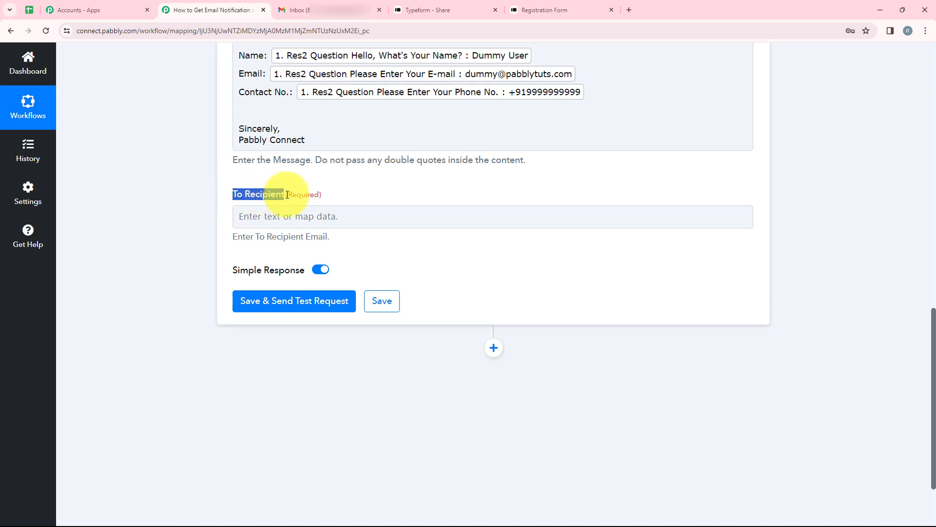
pyautogui.click(298, 219)
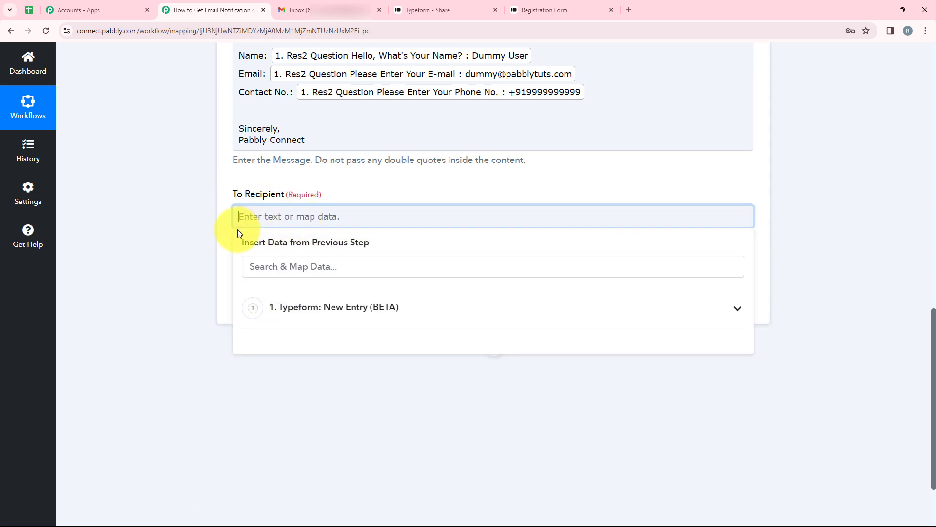
pyautogui.click(232, 215)
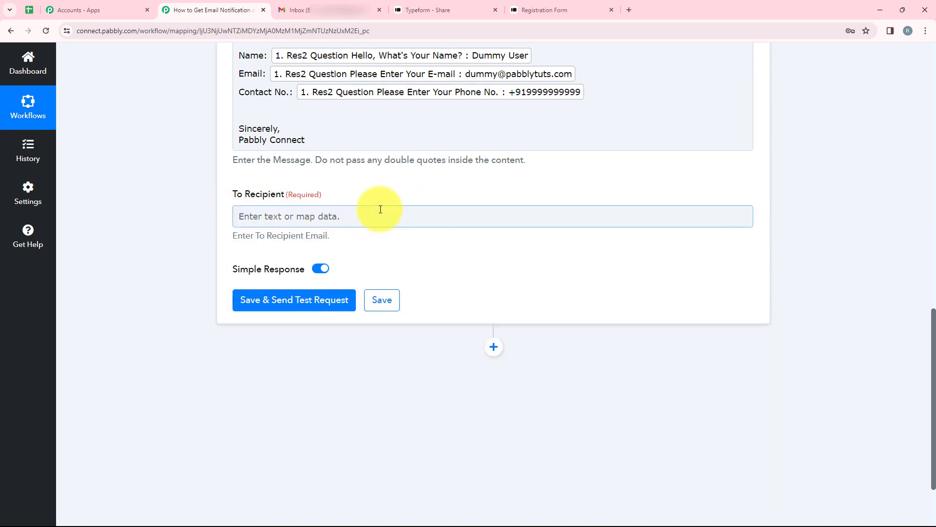
pyautogui.click(354, 214)
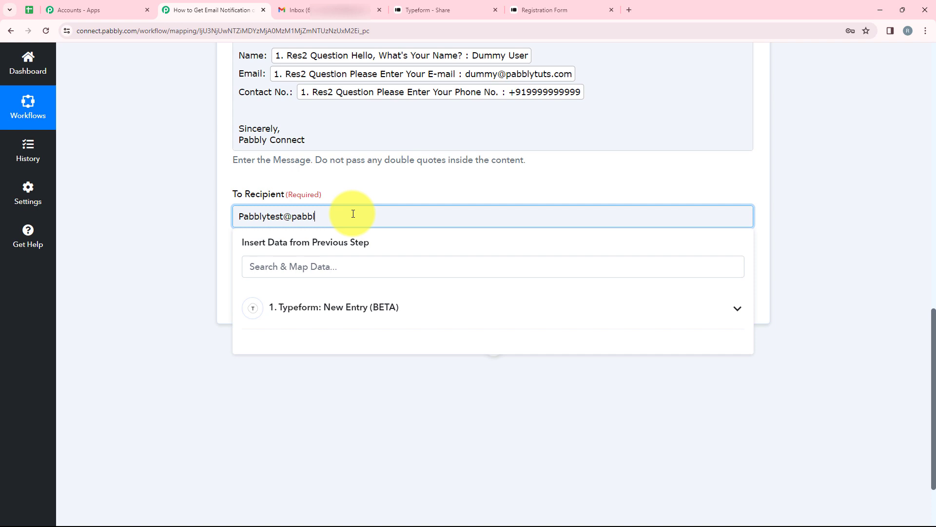
pyautogui.click(544, 229)
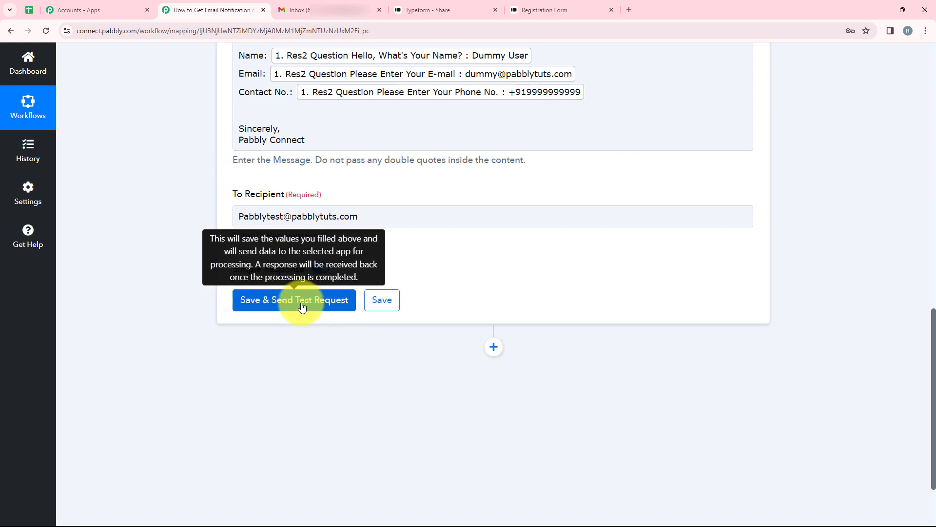
# Save the Send Mail step and send a test email, confirming the 202 status code
pyautogui.click(302, 301)
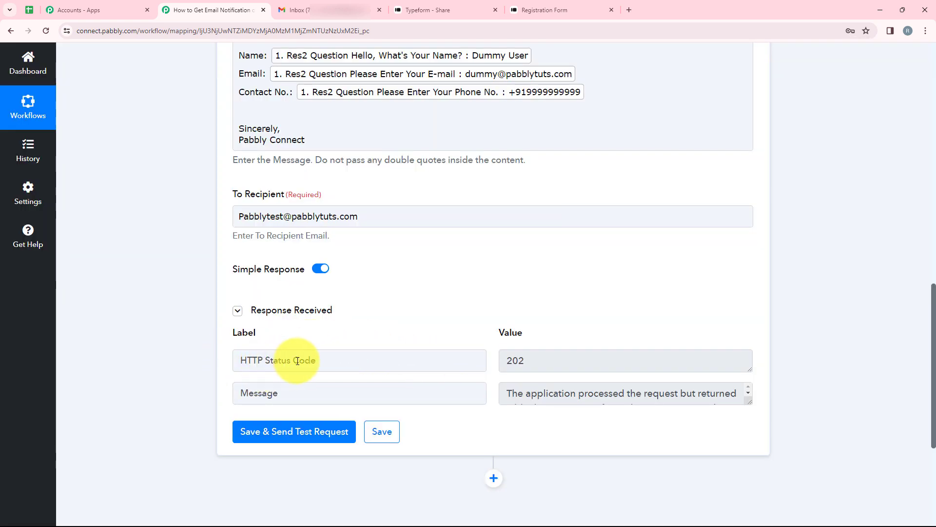
pyautogui.moveTo(525, 360); pyautogui.dragTo(502, 368)
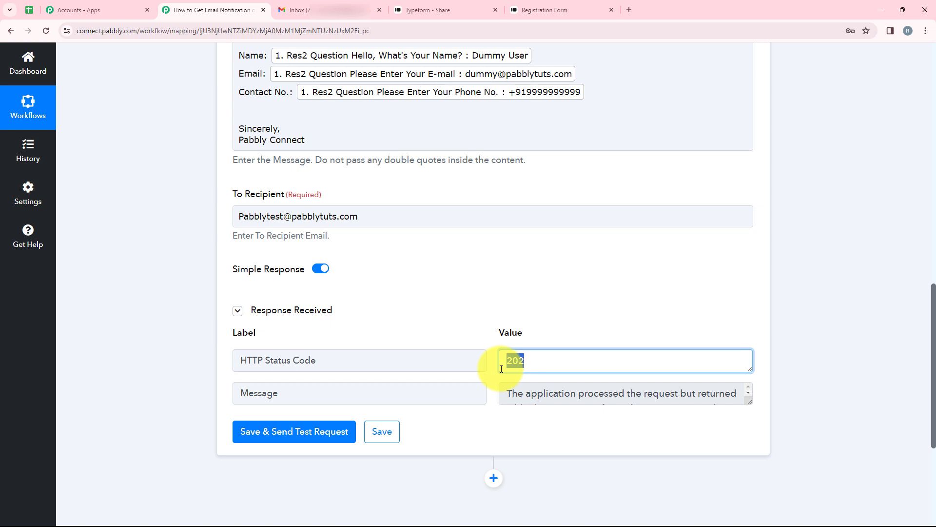
pyautogui.click(318, 4)
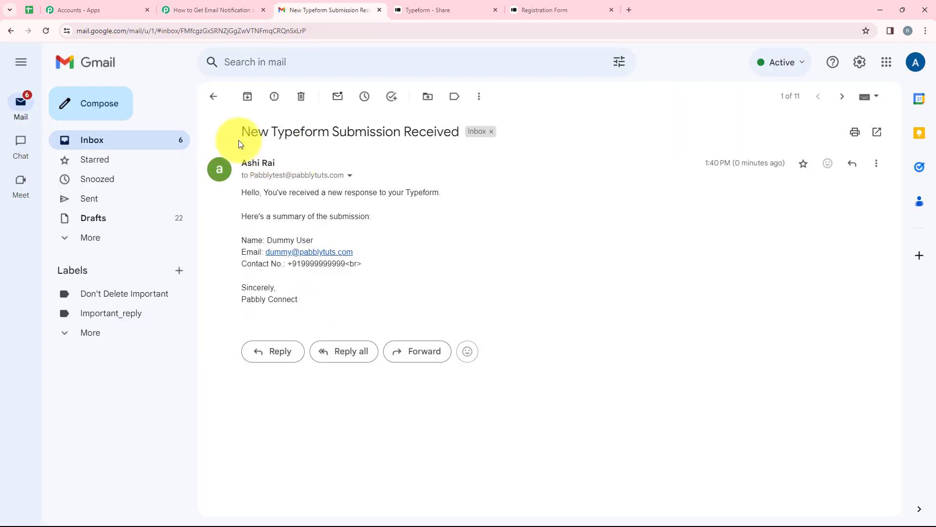
pyautogui.moveTo(241, 130); pyautogui.dragTo(460, 132)
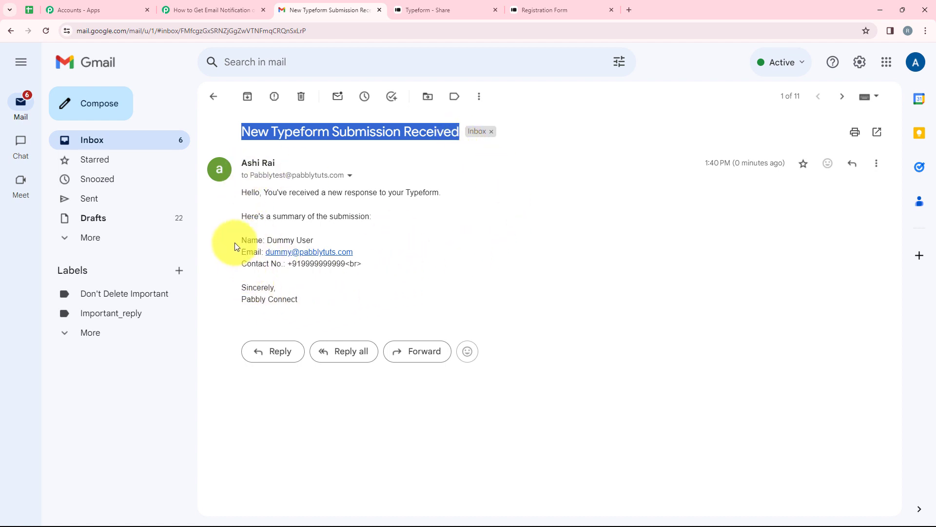
pyautogui.click(465, 231)
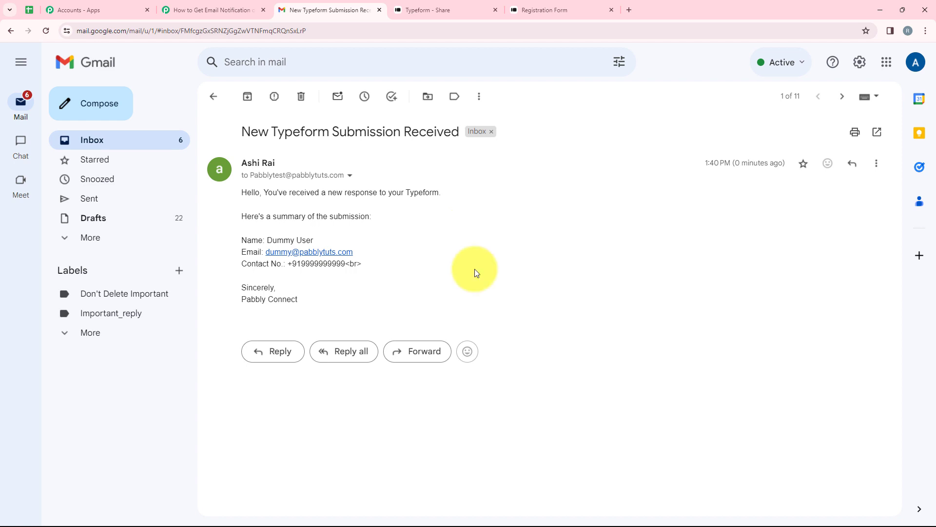
# Answer the Registration Form with the name 'Test User' and an autofilled e-mail address
pyautogui.click(545, 7)
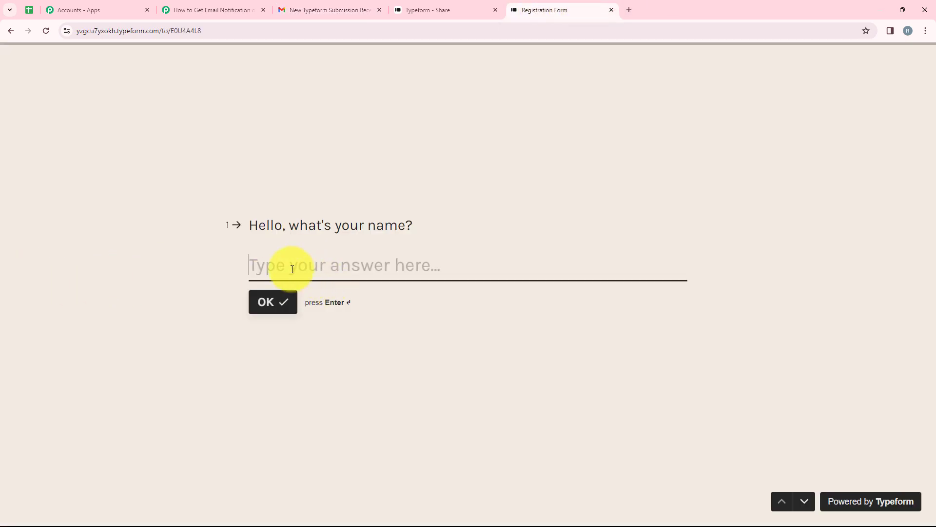
pyautogui.write('Tes')
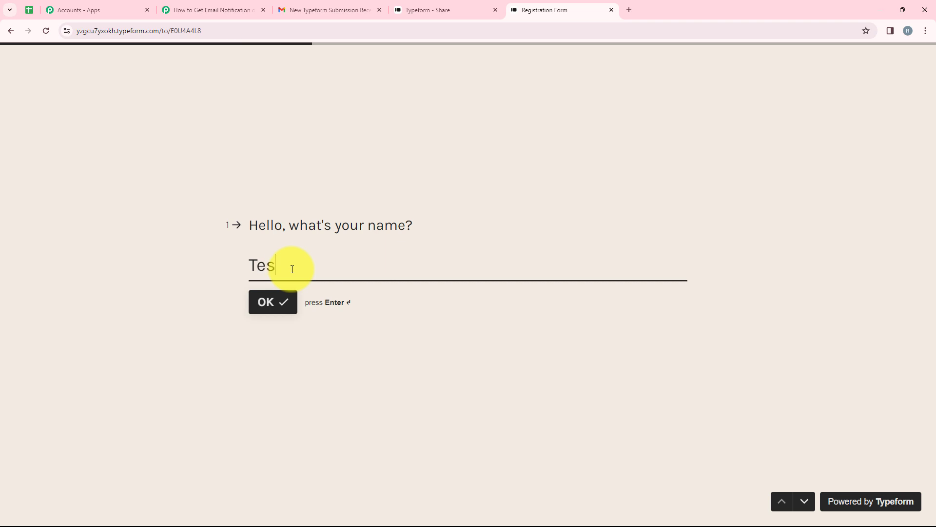
pyautogui.write('t User')
pyautogui.press('Return')
pyautogui.write('t')
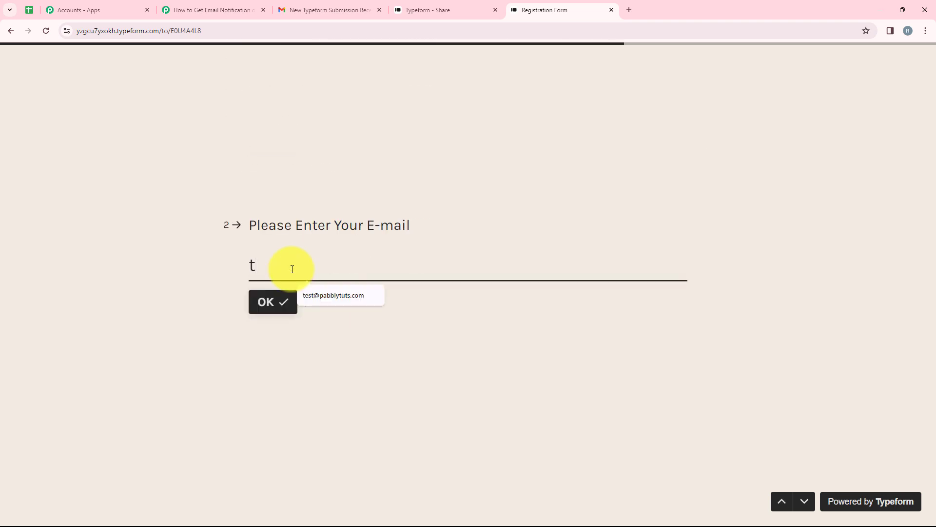
pyautogui.click(317, 294)
pyautogui.press('Return')
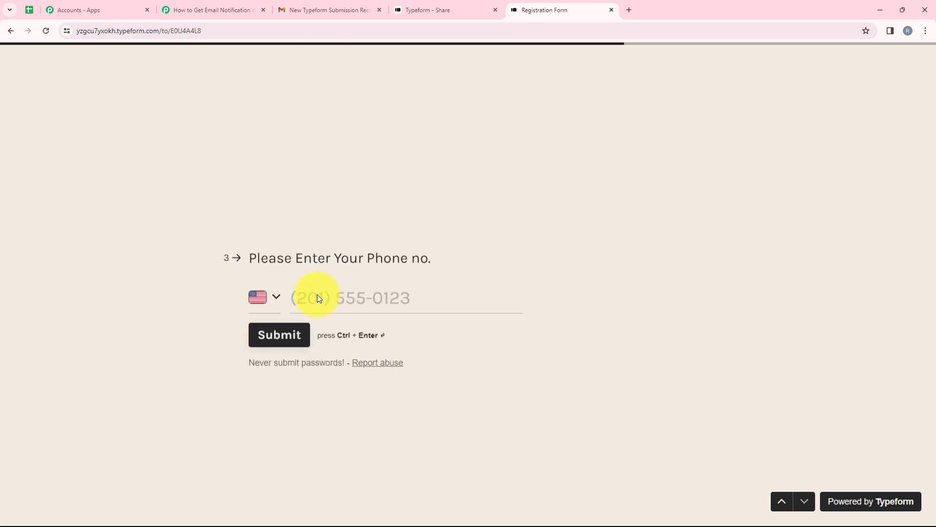
# Choose India as the phone country, enter the test phone number, and submit the form
pyautogui.click(270, 253)
pyautogui.click(304, 254)
pyautogui.write('Ind')
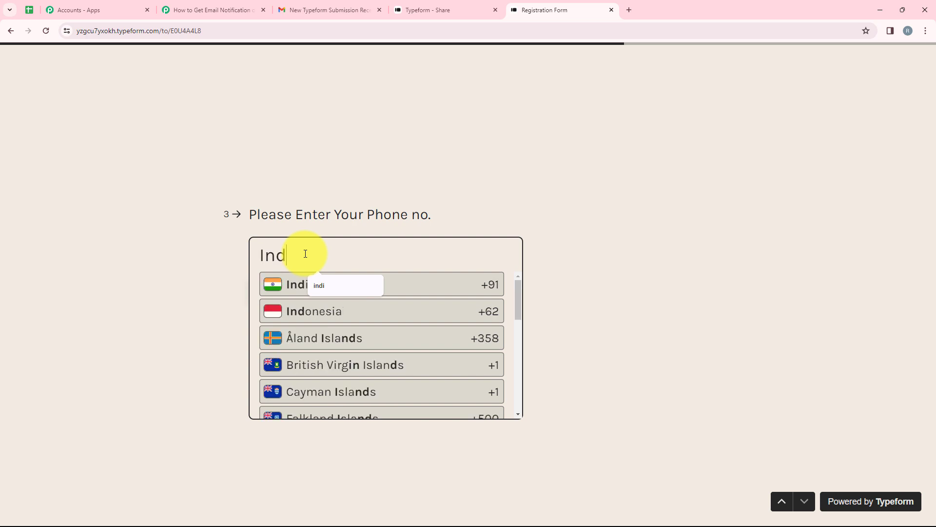
pyautogui.click(290, 284)
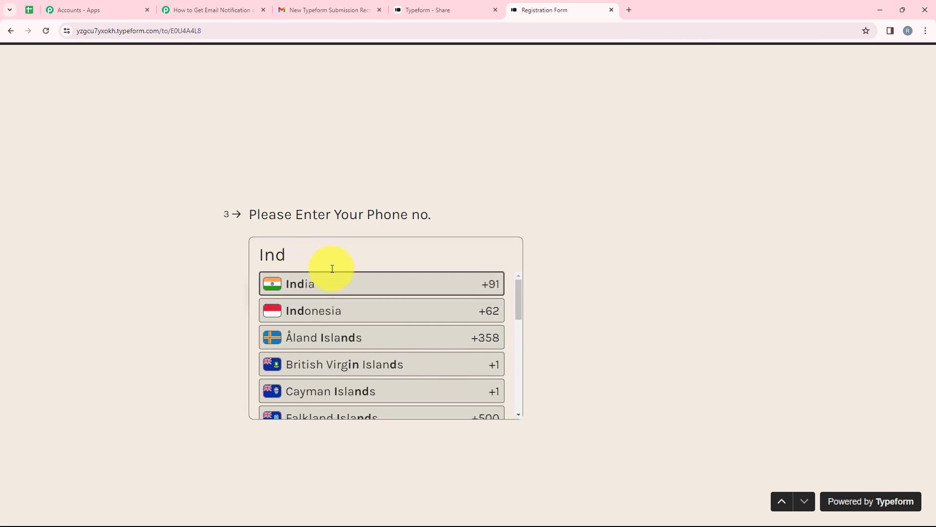
pyautogui.click(337, 256)
pyautogui.write('95555555555')
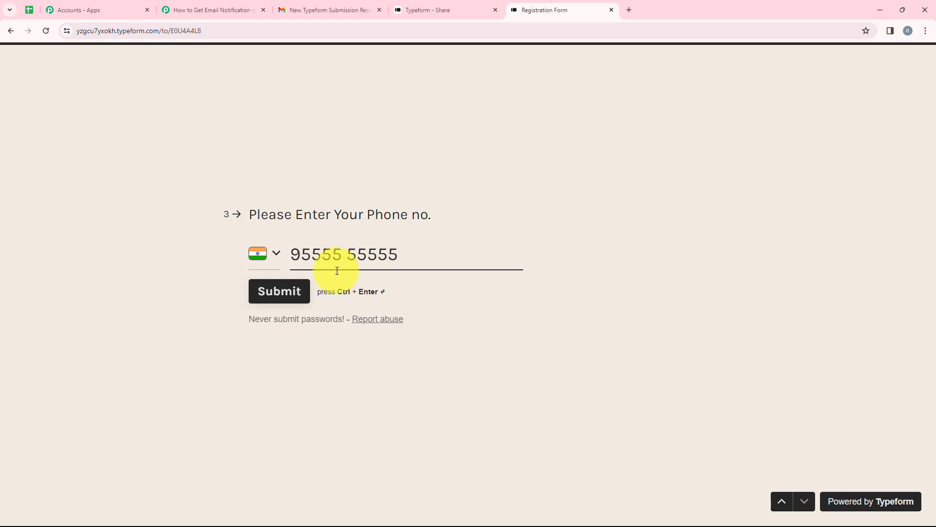
pyautogui.click(306, 300)
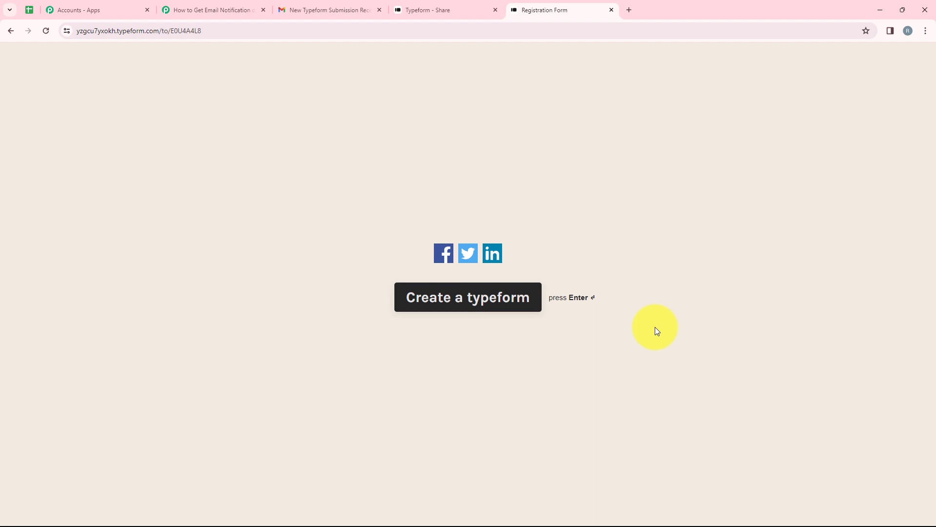
pyautogui.click(293, 10)
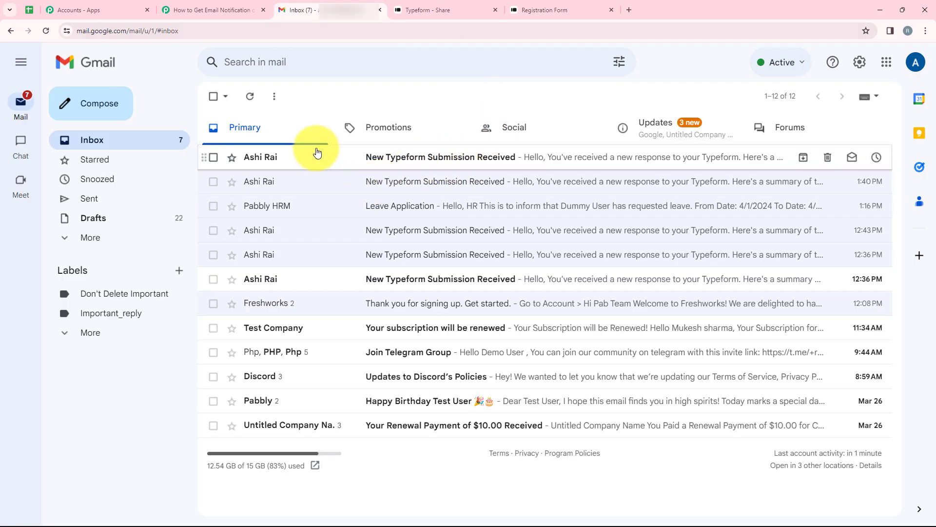
# Open the newest 'New Typeform Submission Received' email and highlight its subject, name and contact number
pyautogui.click(465, 164)
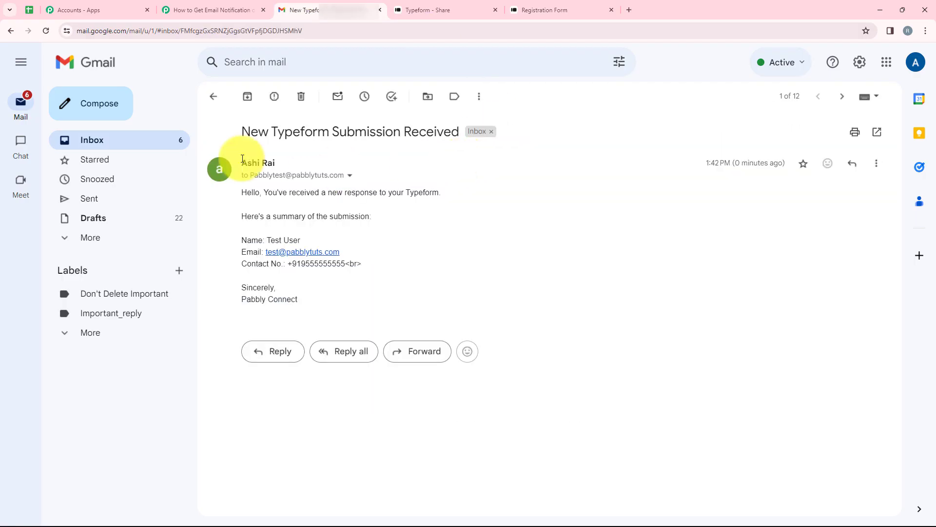
pyautogui.moveTo(242, 133); pyautogui.dragTo(459, 138)
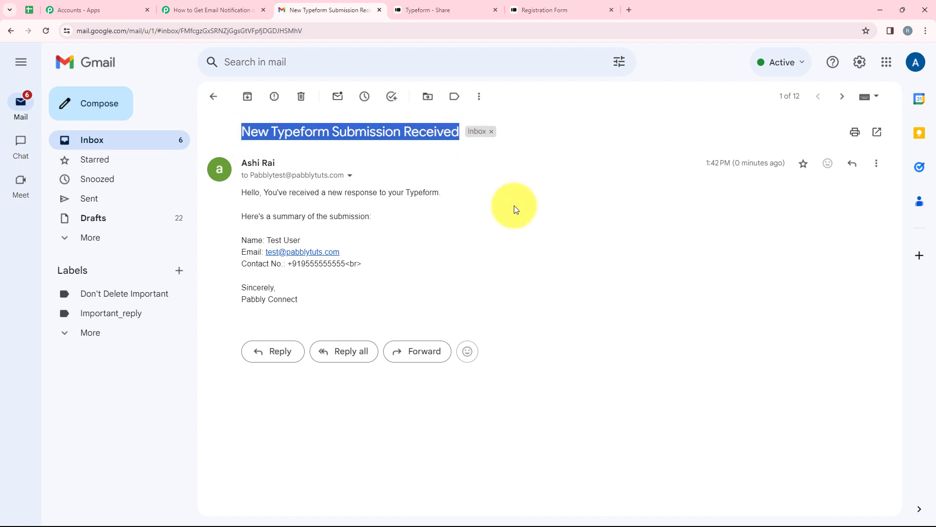
pyautogui.moveTo(268, 240); pyautogui.dragTo(301, 239)
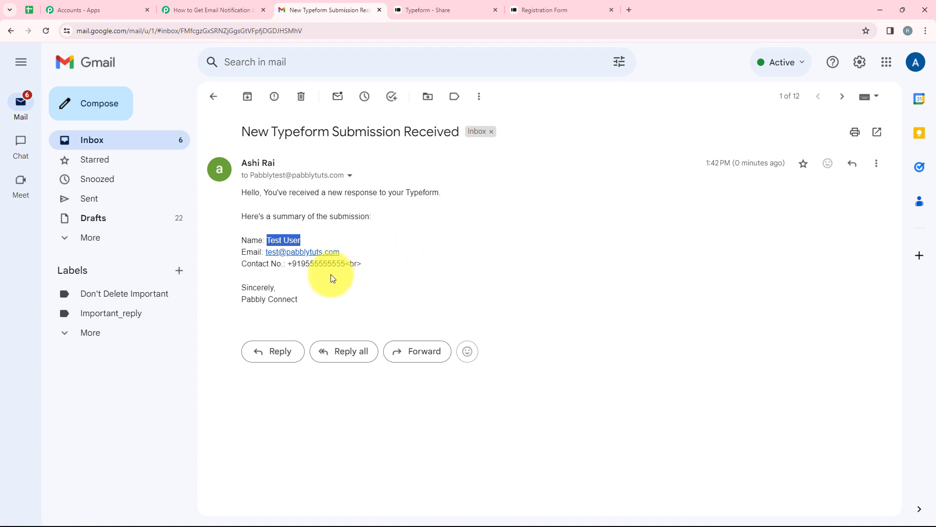
pyautogui.moveTo(292, 263); pyautogui.dragTo(341, 262)
pyautogui.click(382, 239)
# Collapse the Office 365 Send Mail step and expand the Typeform trigger to check its event
pyautogui.click(205, 10)
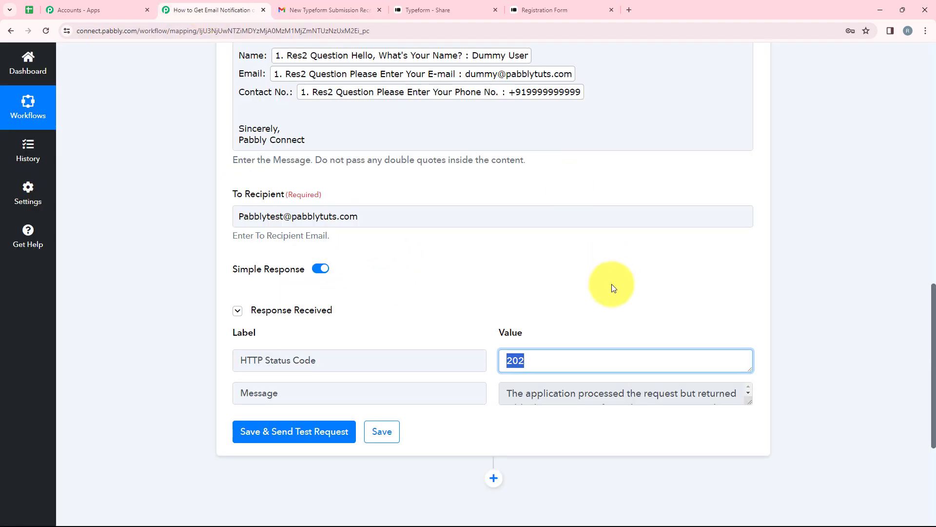
pyautogui.scroll(8, 612, 382)
pyautogui.scroll(5, 612, 383)
pyautogui.click(395, 322)
pyautogui.click(330, 215)
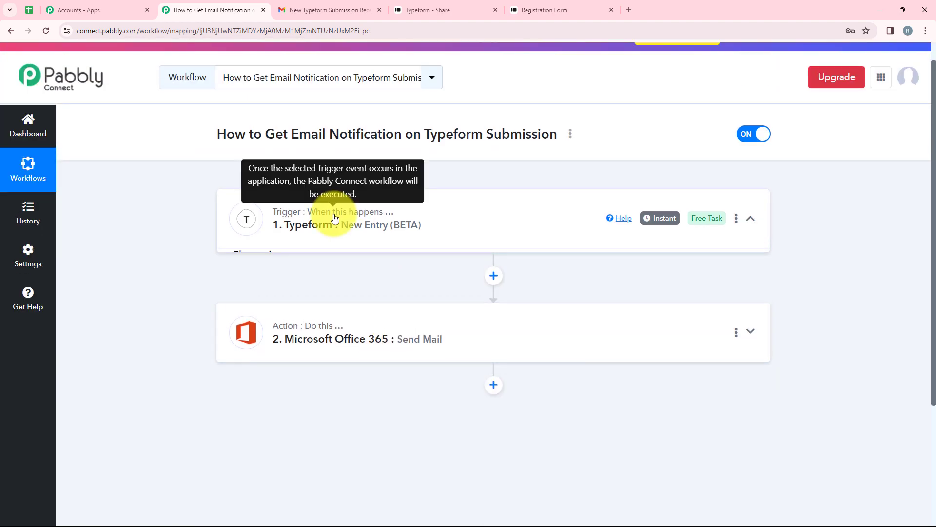
pyautogui.scroll(1, 327, 293)
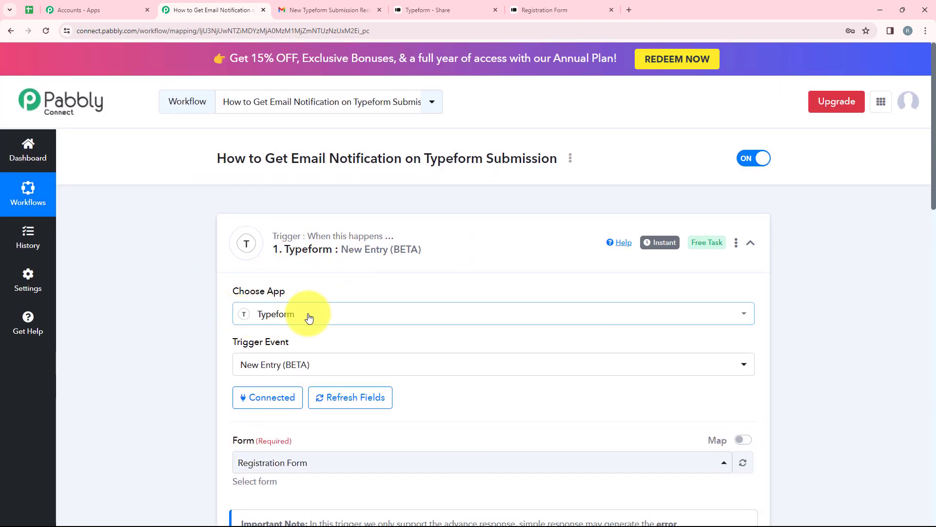
pyautogui.scroll(-3, 299, 322)
pyautogui.scroll(-1, 300, 327)
pyautogui.click(257, 149)
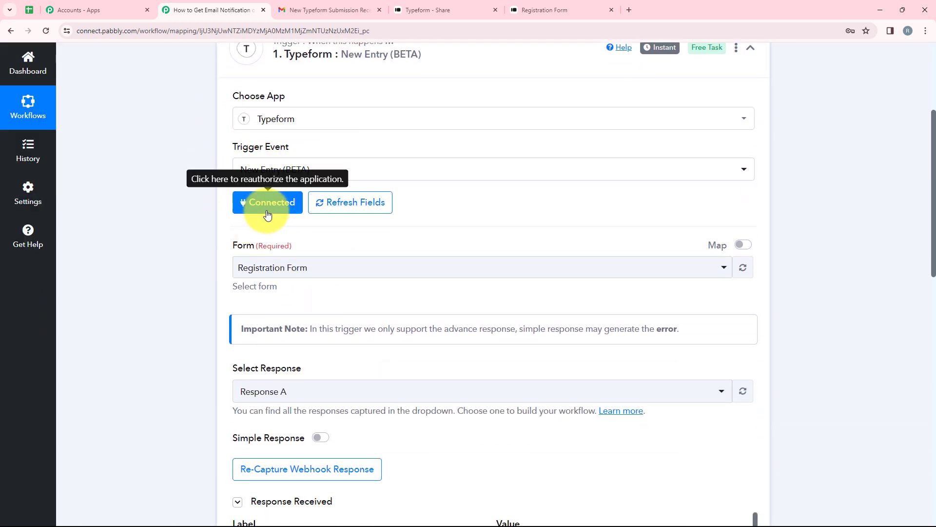
# Review the trigger's captured Typeform response, then expand the Send Mail action
pyautogui.scroll(-1, 265, 245)
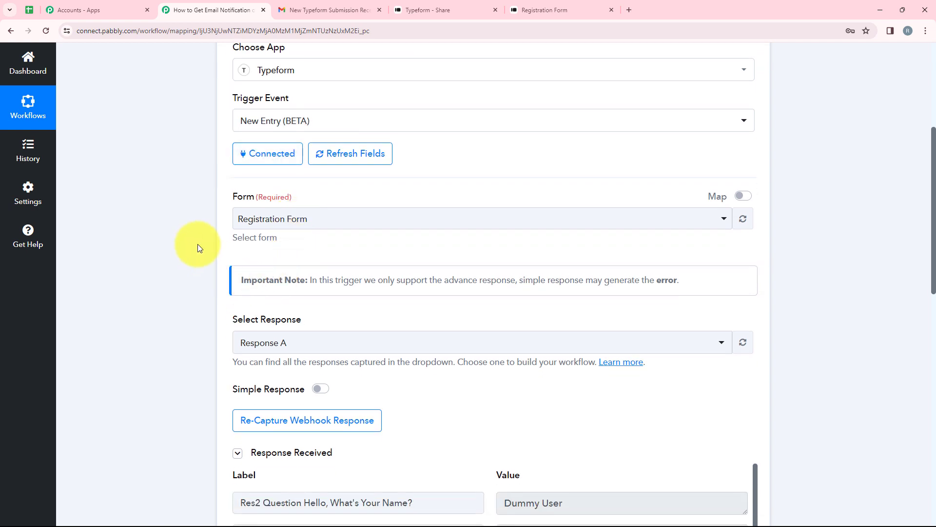
pyautogui.scroll(-4, 393, 258)
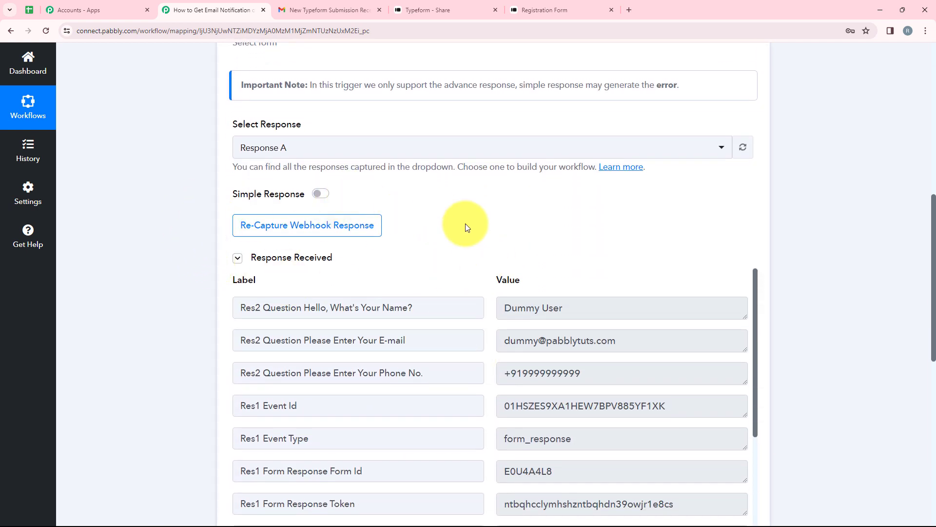
pyautogui.scroll(-1, 591, 330)
pyautogui.scroll(-5, 590, 330)
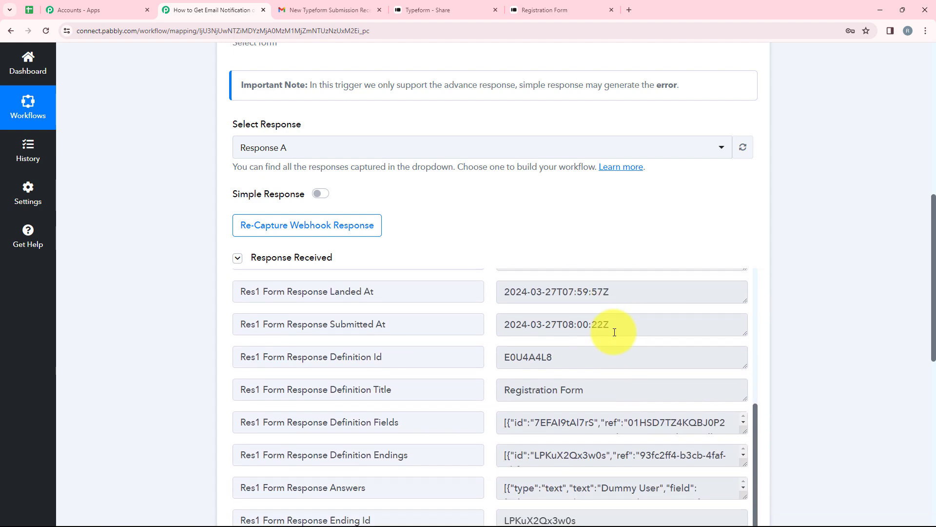
pyautogui.scroll(-2, 806, 305)
pyautogui.scroll(-4, 805, 305)
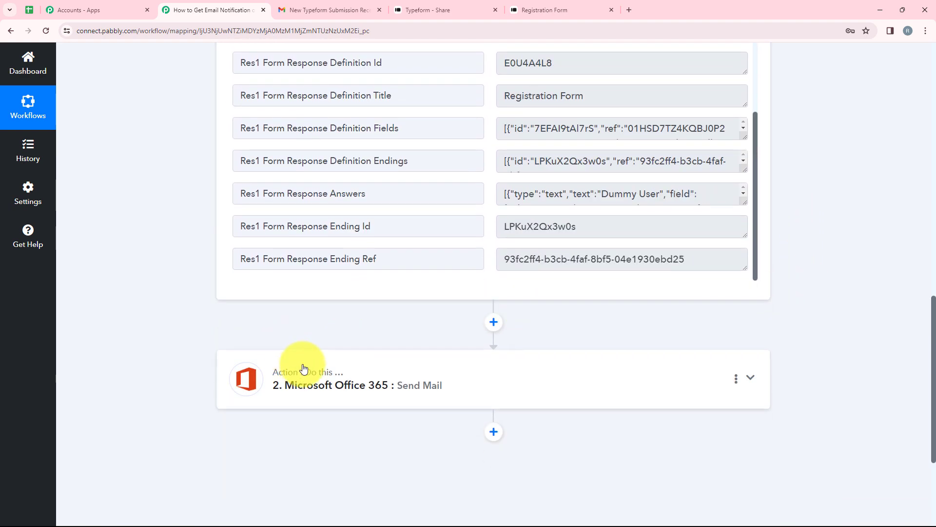
pyautogui.click(302, 367)
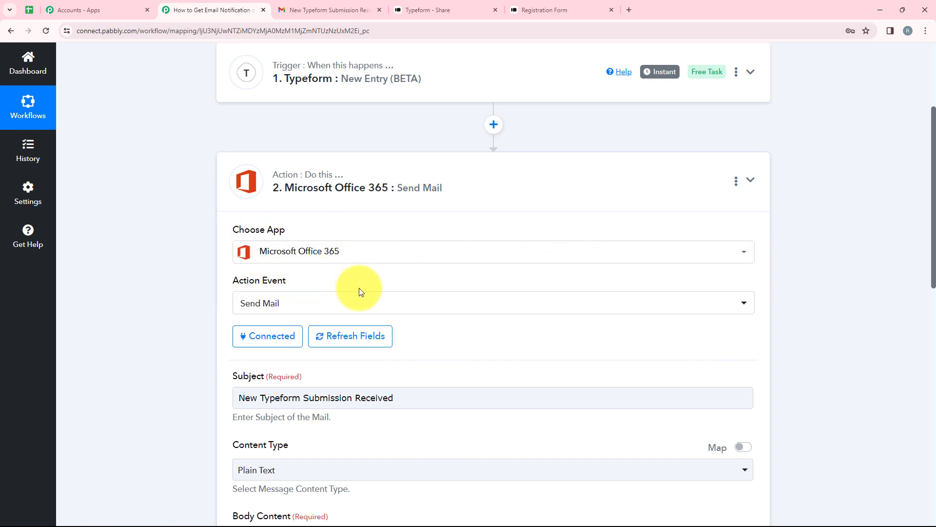
# Review the Send Mail action event and its email body content
pyautogui.click(262, 303)
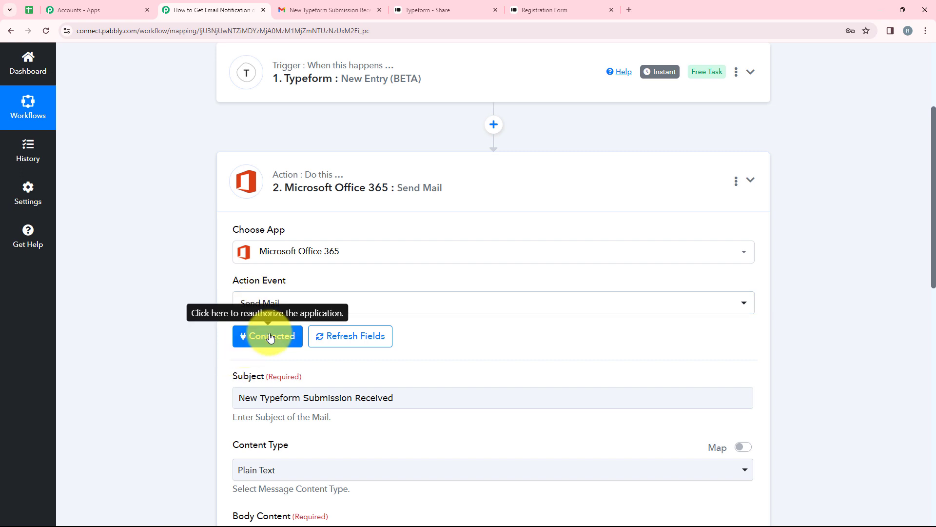
pyautogui.scroll(-4, 267, 334)
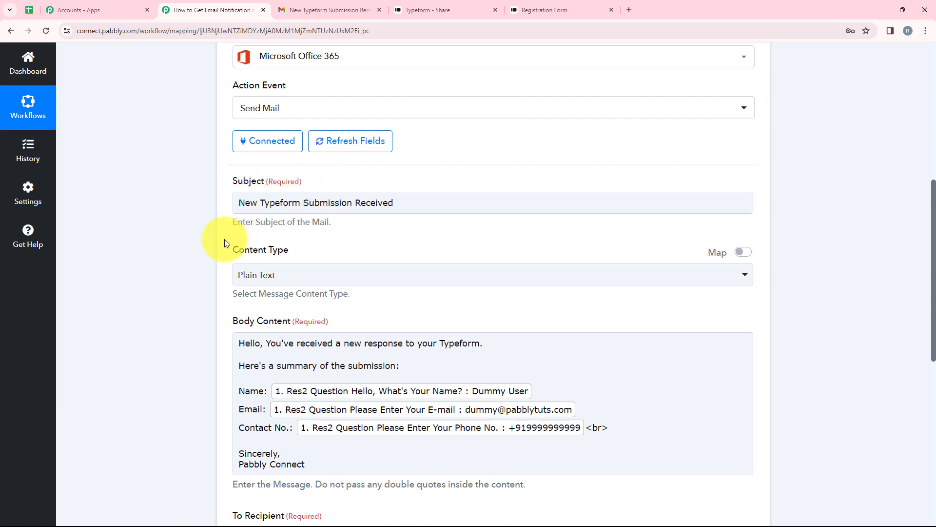
pyautogui.scroll(-2, 382, 242)
pyautogui.click(723, 272)
pyautogui.scroll(-3, 234, 226)
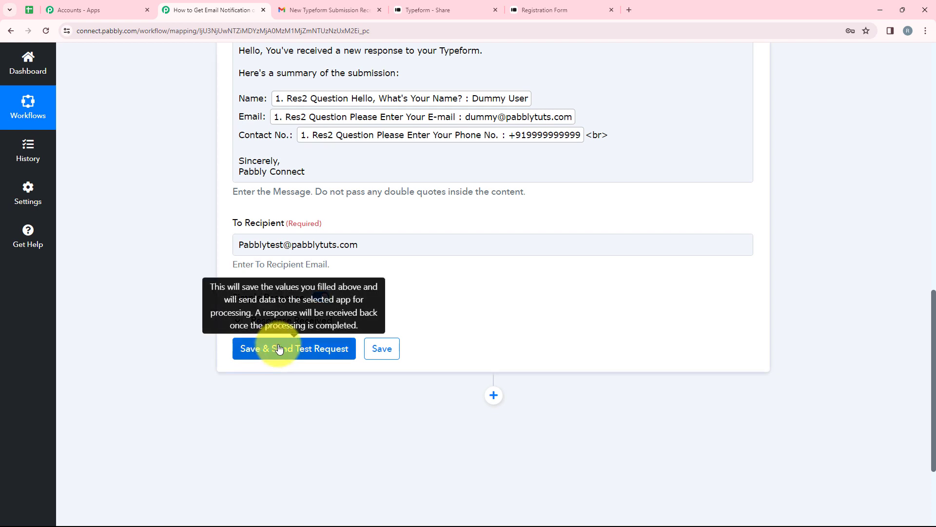
# Compare the setup with the received Gmail message, then collapse the Send Mail step
pyautogui.click(293, 6)
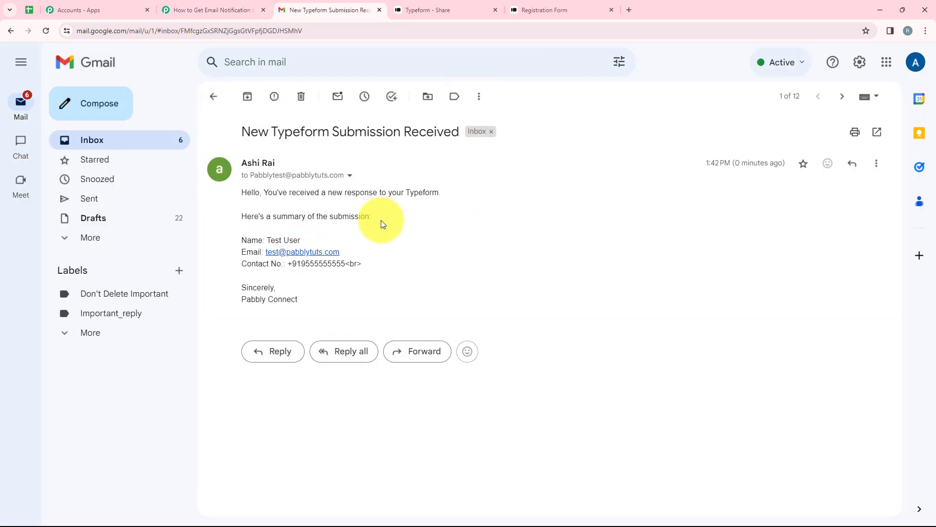
pyautogui.click(245, 6)
pyautogui.scroll(10, 535, 307)
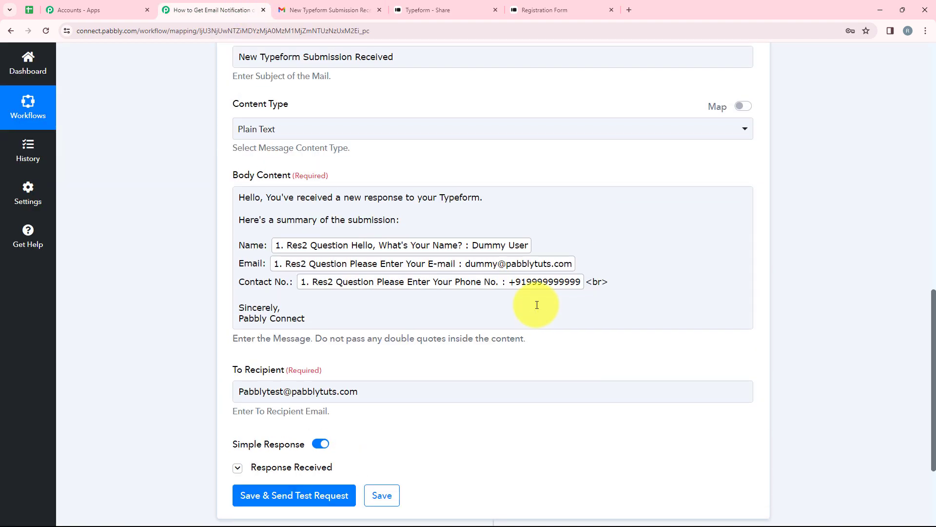
pyautogui.scroll(3, 535, 313)
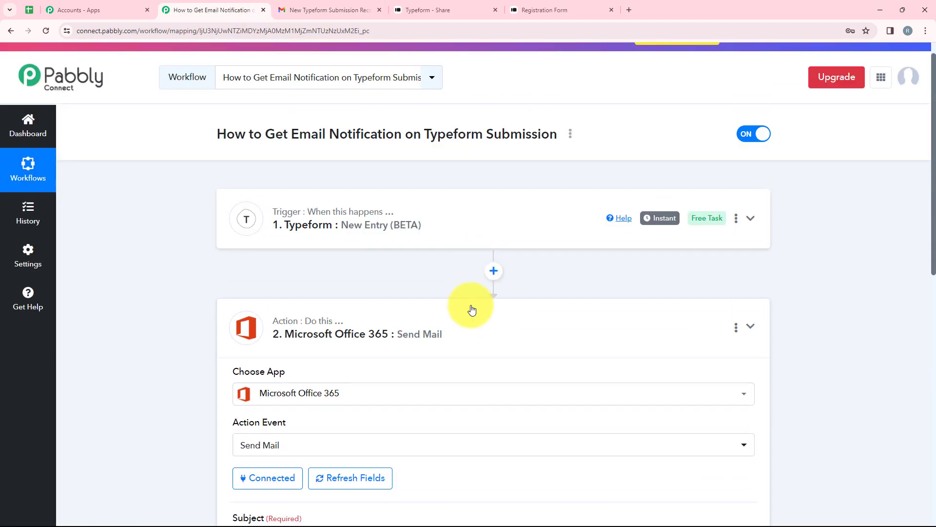
pyautogui.click(470, 307)
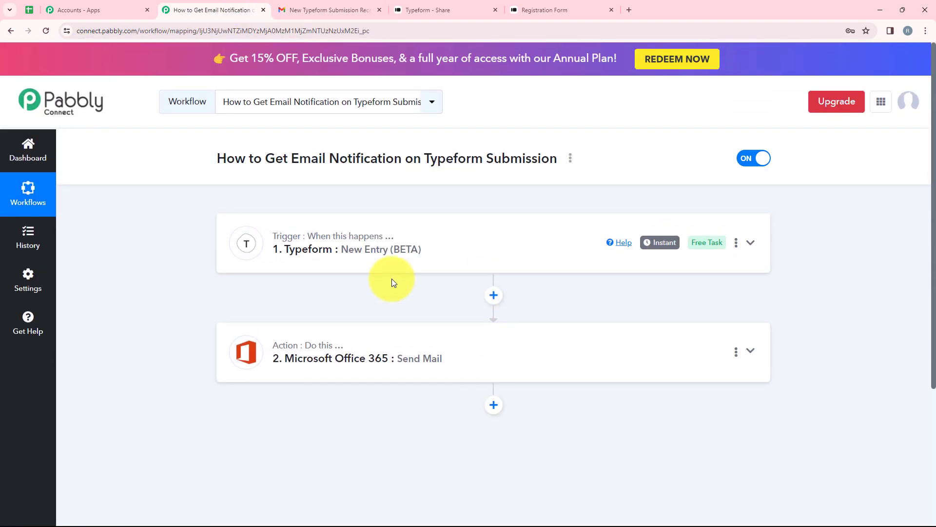